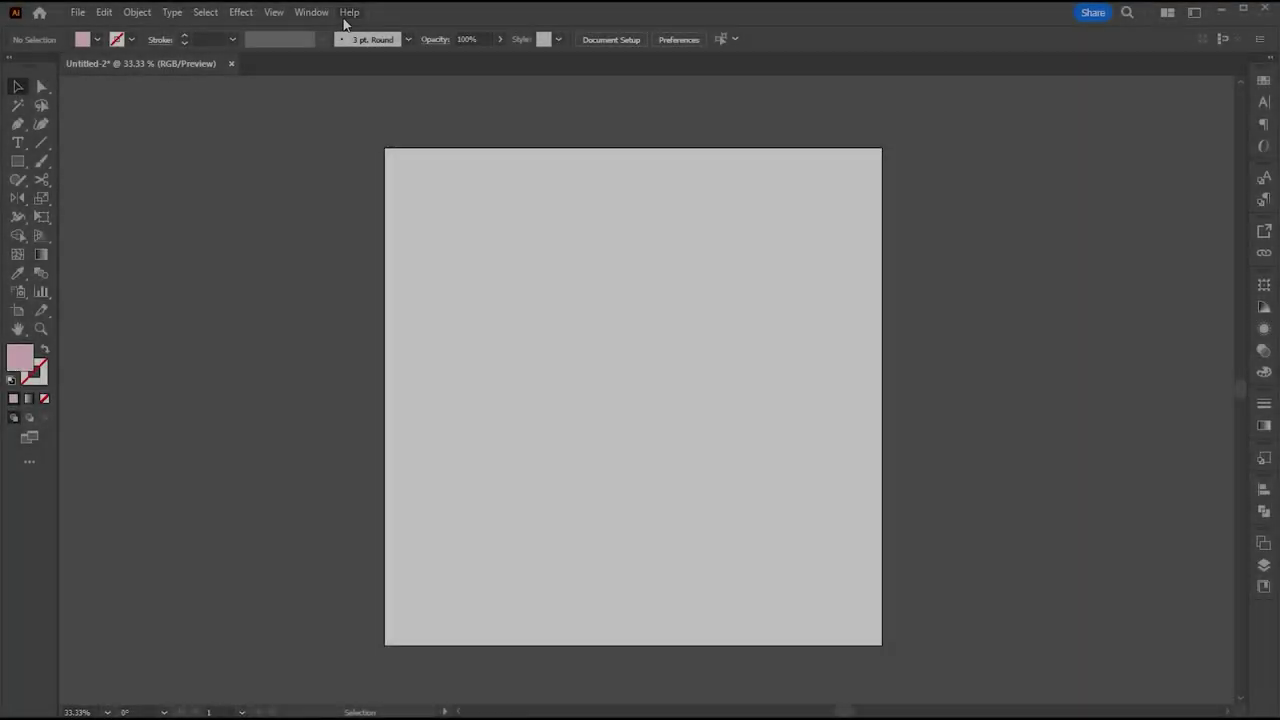
# Draw a pink rectangle slightly larger than the artboard so it covers the whole canvas
pyautogui.click(347, 13)
pyautogui.click(392, 140)
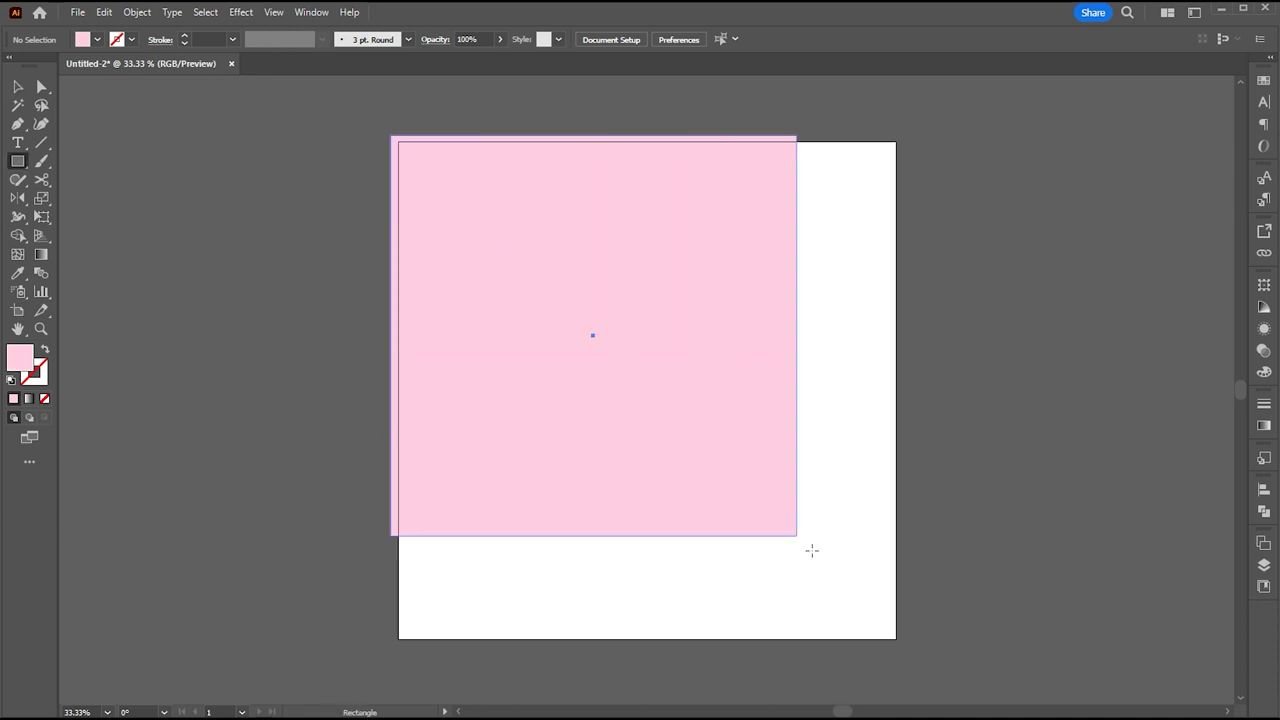
pyautogui.moveTo(811, 549); pyautogui.dragTo(903, 640)
pyautogui.press('v')
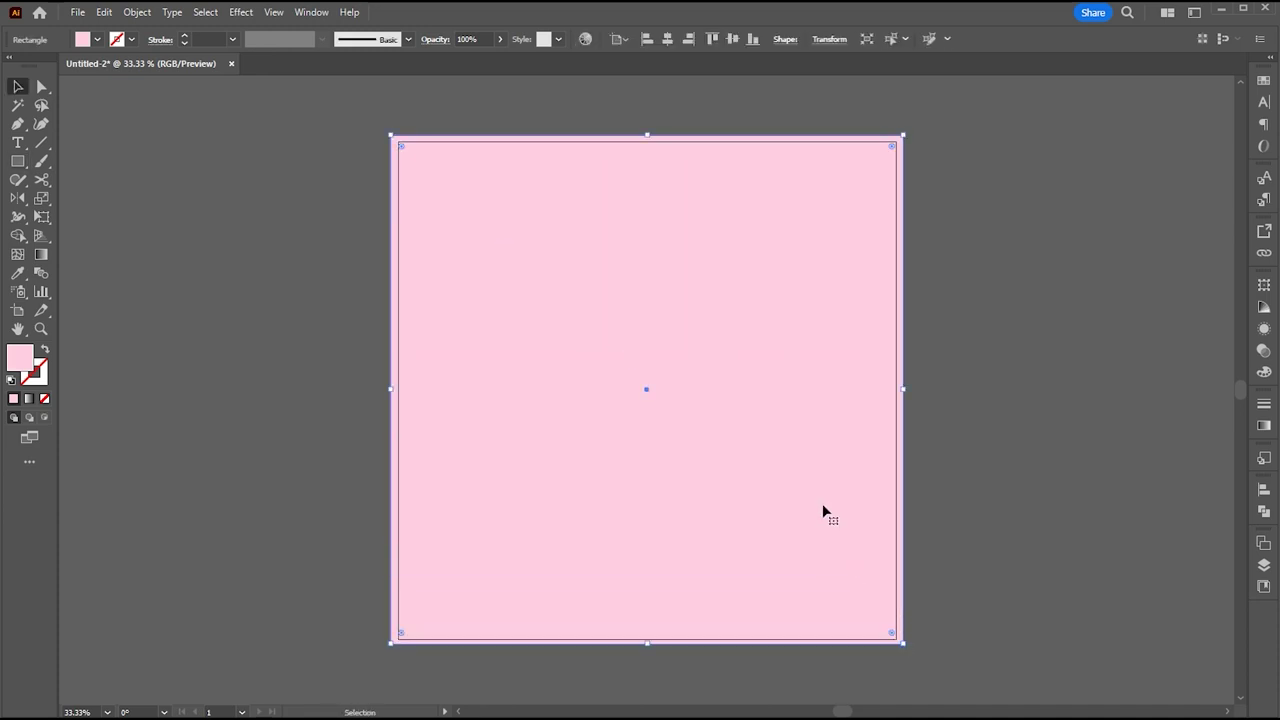
# Lock the pink background rectangle in Layer 1
pyautogui.press('F7')
pyautogui.press('F7')
pyautogui.click(1268, 567)
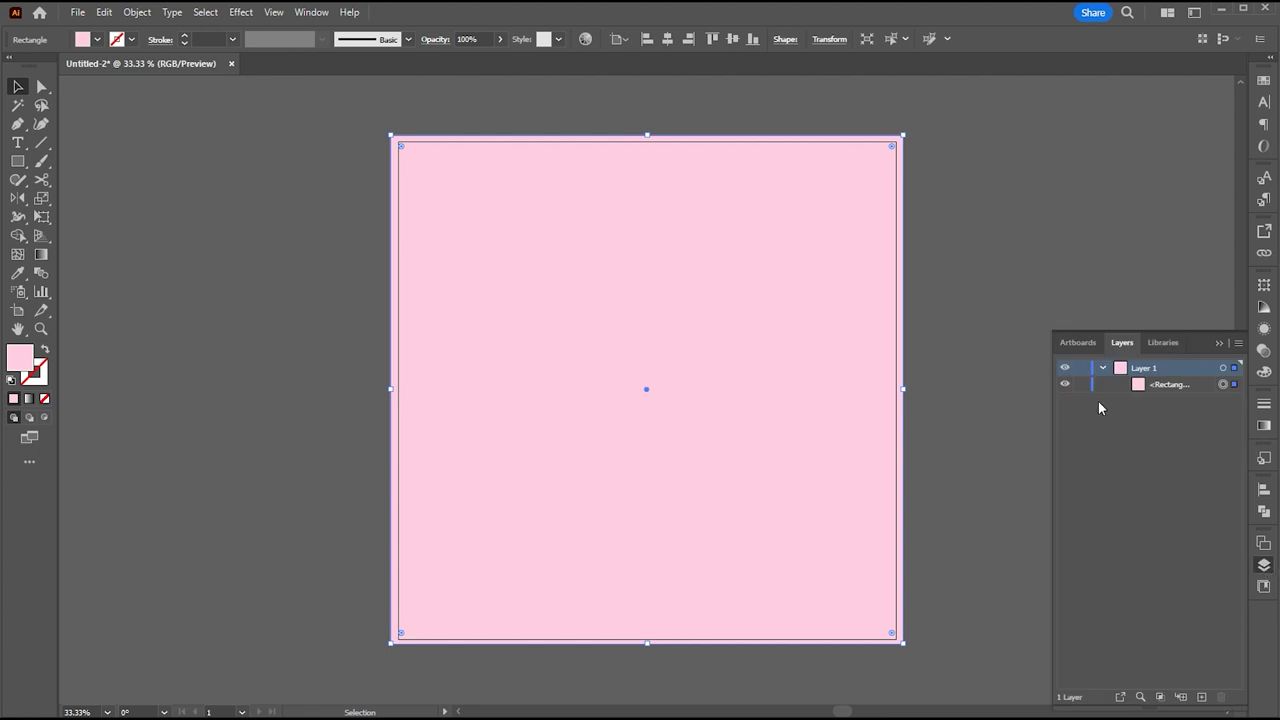
pyautogui.click(1081, 385)
pyautogui.click(1220, 345)
# Draw a white circle in the middle of the artboard and stretch it into a slightly wide ellipse for the head
pyautogui.press('z')
pyautogui.click(711, 357)
pyautogui.press('l')
pyautogui.moveTo(560, 298); pyautogui.dragTo(782, 520)
pyautogui.doubleClick(21, 362)
pyautogui.click(488, 497)
pyautogui.moveTo(488, 496); pyautogui.dragTo(477, 489)
pyautogui.click(847, 500)
pyautogui.press('v')
pyautogui.moveTo(730, 424); pyautogui.dragTo(788, 388)
# Reshape the white ellipse into a panda head by raising its lowest anchor point and shortening the curve handles at its top
pyautogui.press('a')
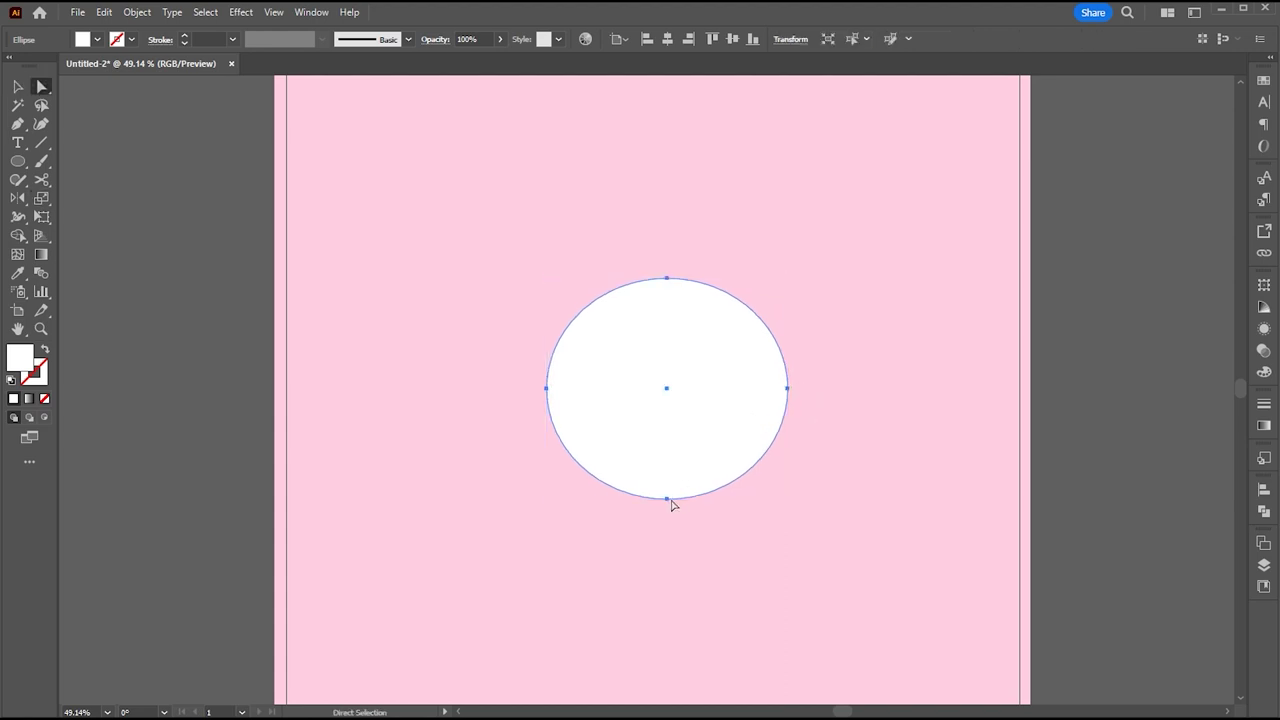
pyautogui.click(670, 499)
pyautogui.moveTo(667, 499); pyautogui.dragTo(667, 476)
pyautogui.click(667, 278)
pyautogui.moveTo(600, 278); pyautogui.dragTo(620, 278)
pyautogui.click(742, 272)
pyautogui.moveTo(667, 476); pyautogui.dragTo(667, 471)
pyautogui.click(698, 507)
pyautogui.press('v')
pyautogui.click(691, 394)
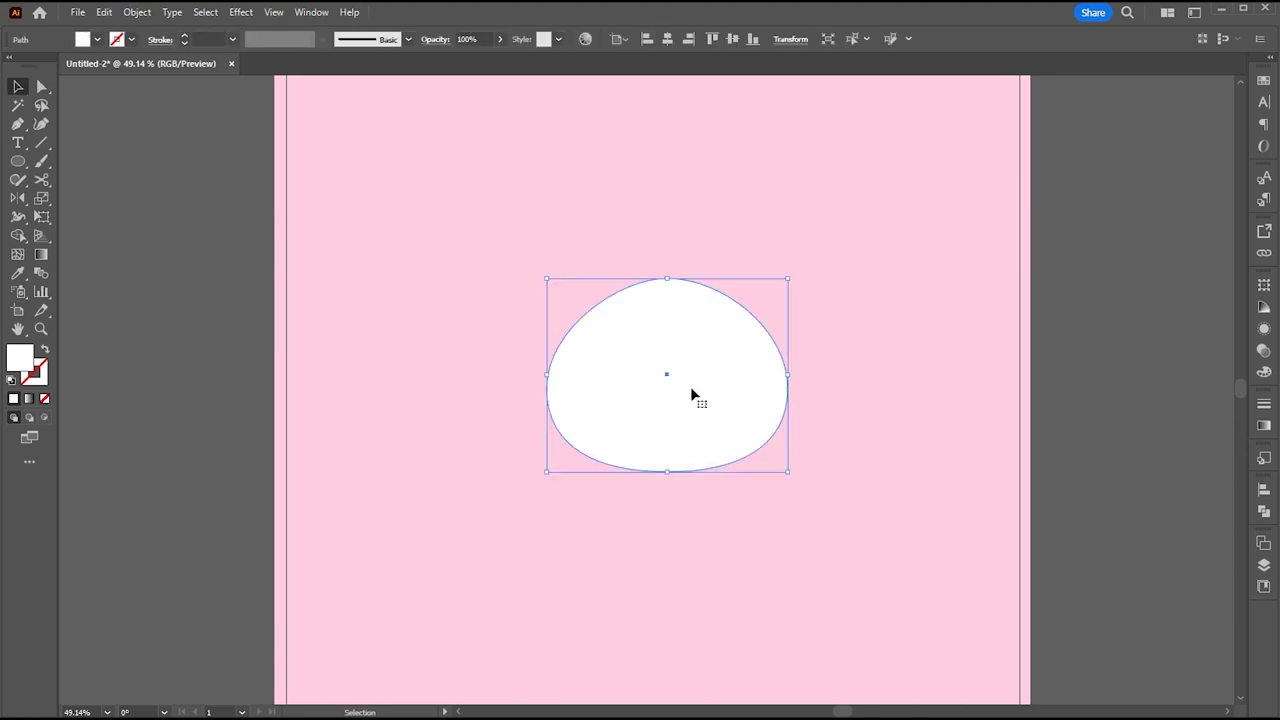
pyautogui.click(836, 423)
# Draw a black (000000) circle about 110 px wide over the head's upper-left edge as an ear
pyautogui.press('l')
pyautogui.moveTo(607, 331); pyautogui.dragTo(633, 362)
pyautogui.doubleClick(20, 357)
pyautogui.write('000000')
pyautogui.click(820, 497)
pyautogui.press('v')
pyautogui.moveTo(600, 318); pyautogui.dragTo(624, 306)
# Send the black ear circle backward behind the white head
pyautogui.click(640, 264)
pyautogui.rightClick(601, 303)
pyautogui.moveTo(680, 683)
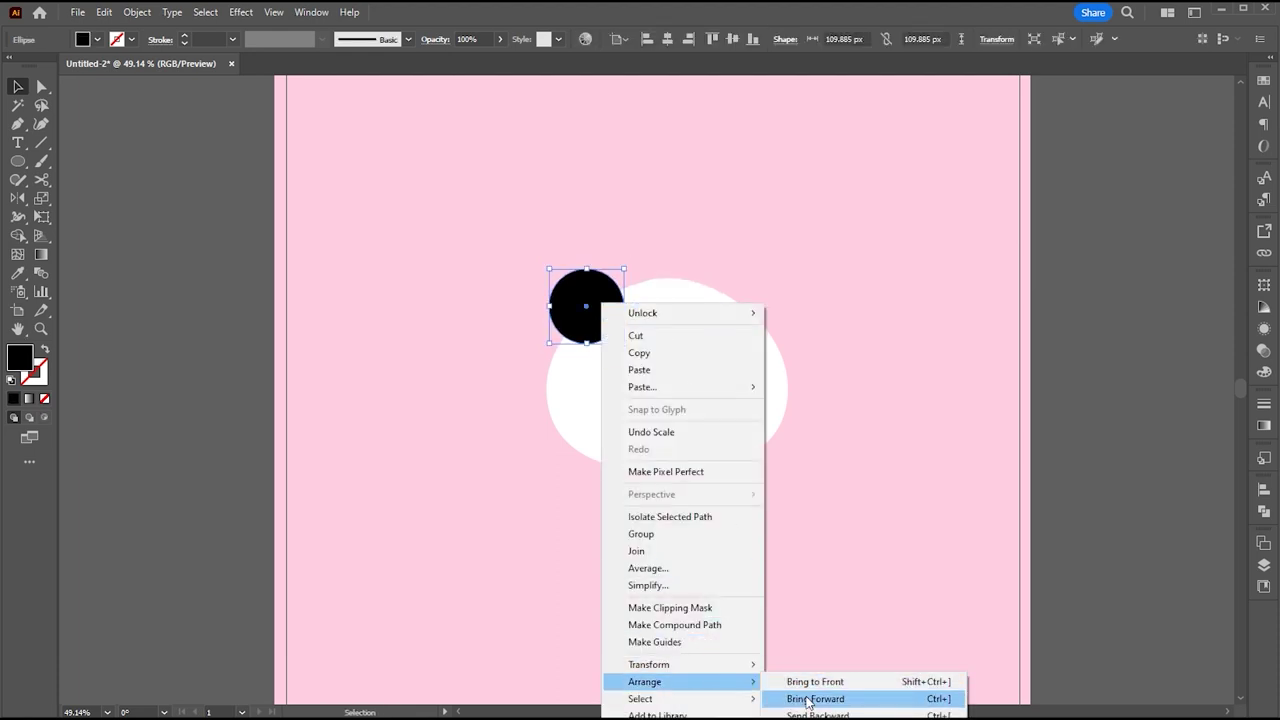
pyautogui.click(809, 715)
pyautogui.click(633, 272)
# Duplicate the ear circle in place and move the copy across to the head's upper-right edge
pyautogui.click(578, 304)
pyautogui.click(113, 13)
pyautogui.click(127, 87)
pyautogui.click(113, 18)
pyautogui.click(131, 121)
pyautogui.moveTo(592, 297); pyautogui.dragTo(757, 296)
# Enlarge both ear circles to about 126 px and reposition them evenly on either side of the head
pyautogui.keyDown('shift'); pyautogui.click(583, 291); pyautogui.keyUp('shift')
pyautogui.moveTo(671, 269); pyautogui.dragTo(674, 263)
pyautogui.click(702, 246)
pyautogui.moveTo(783, 293); pyautogui.dragTo(773, 293)
pyautogui.moveTo(554, 297); pyautogui.dragTo(555, 297)
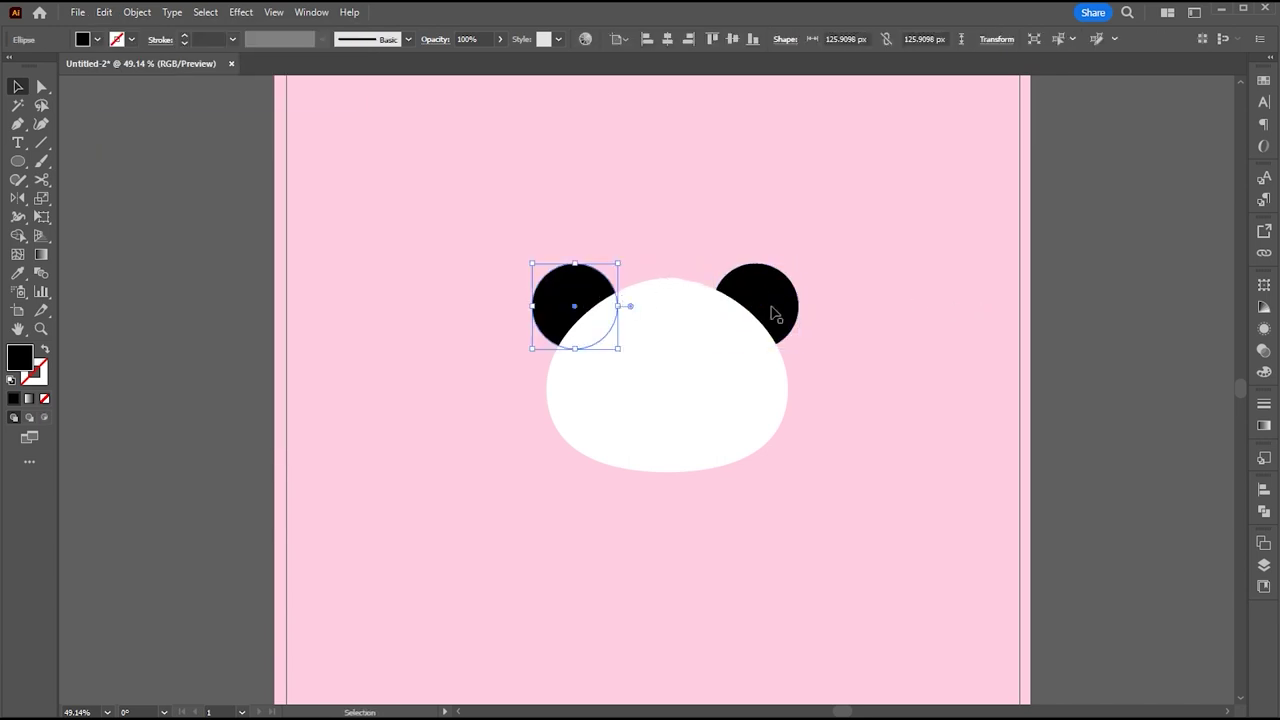
pyautogui.click(771, 313)
# Widen the curve handles at the head's top anchor point to make the crown rounder
pyautogui.click(41, 87)
pyautogui.click(660, 299)
pyautogui.click(20, 181)
pyautogui.click(86, 217)
pyautogui.keyDown('ctrl'); pyautogui.click(497, 269); pyautogui.keyUp('ctrl')
pyautogui.keyDown('ctrl'); pyautogui.click(670, 297); pyautogui.keyUp('ctrl')
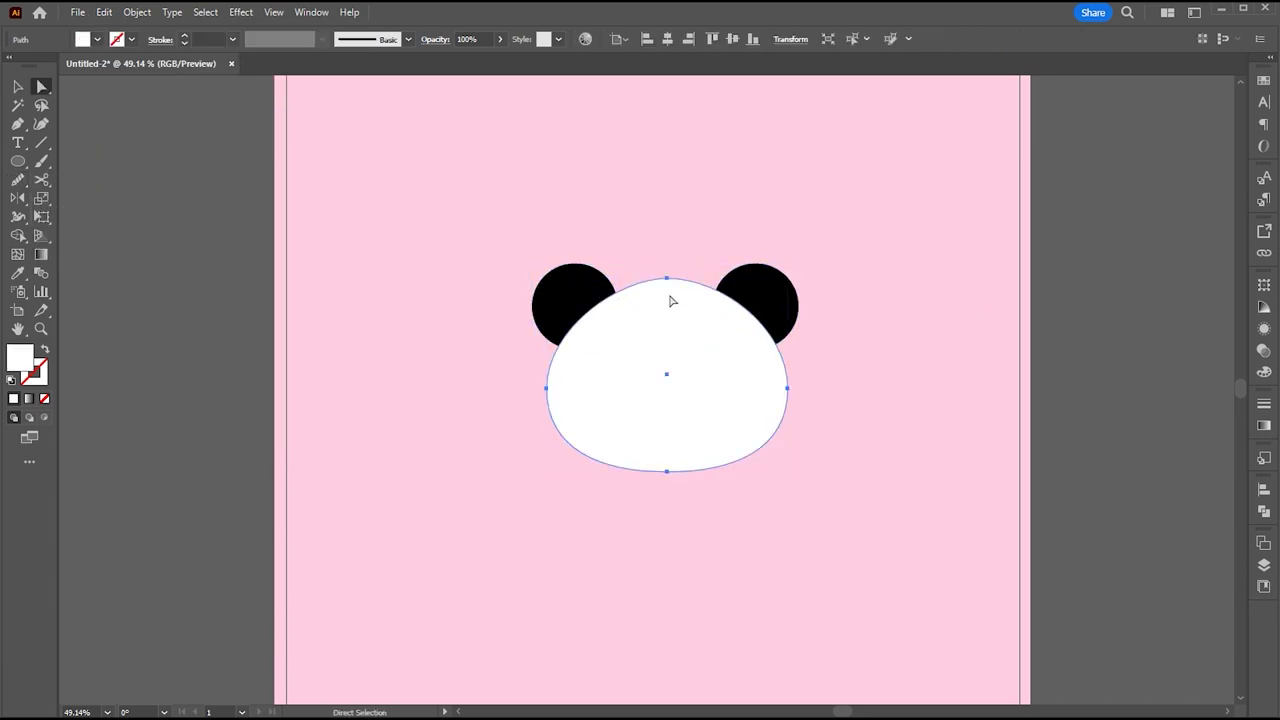
pyautogui.moveTo(650, 277); pyautogui.dragTo(685, 278)
pyautogui.press('v')
pyautogui.click(693, 197)
# Move both ears down slightly together
pyautogui.click(760, 290)
pyautogui.keyDown('shift'); pyautogui.click(586, 294); pyautogui.keyUp('shift')
pyautogui.moveTo(586, 294); pyautogui.dragTo(586, 298)
pyautogui.click(664, 202)
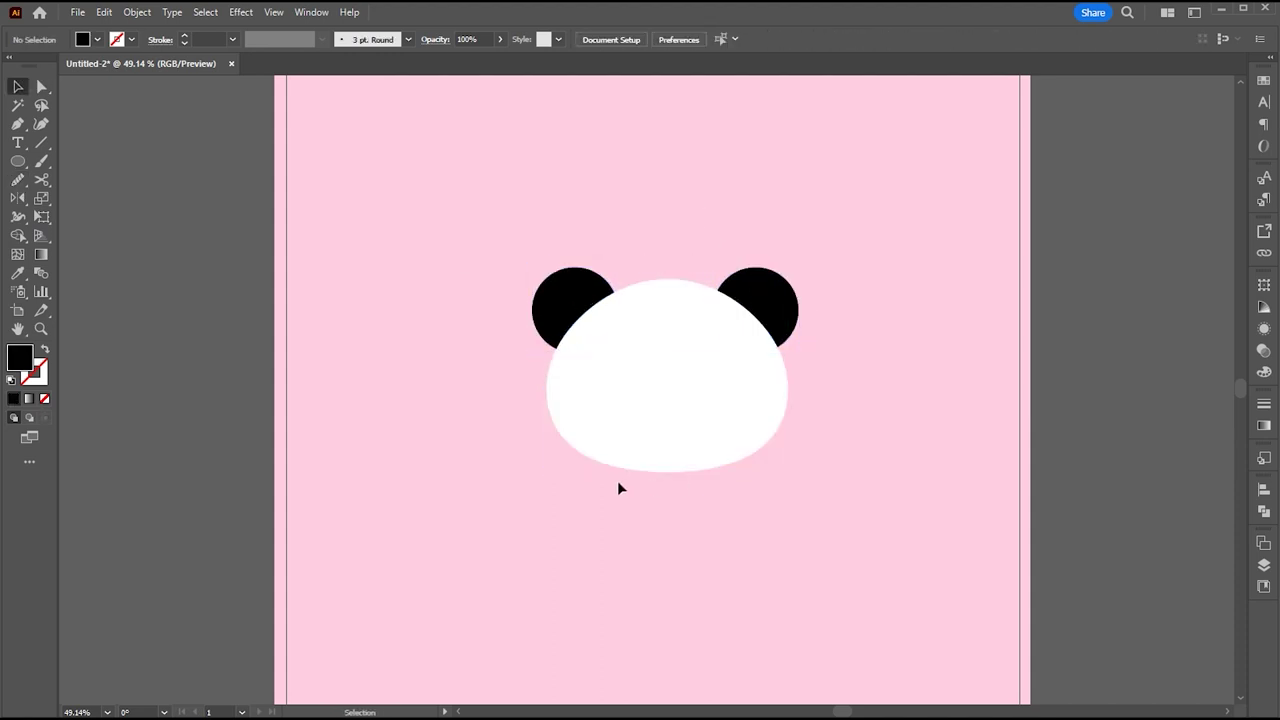
# Draw a black three-sided polygon with a 33.7547 px radius to the lower left of the head and turn it to point downward
pyautogui.moveTo(18, 161); pyautogui.dragTo(100, 216)
pyautogui.click(457, 500)
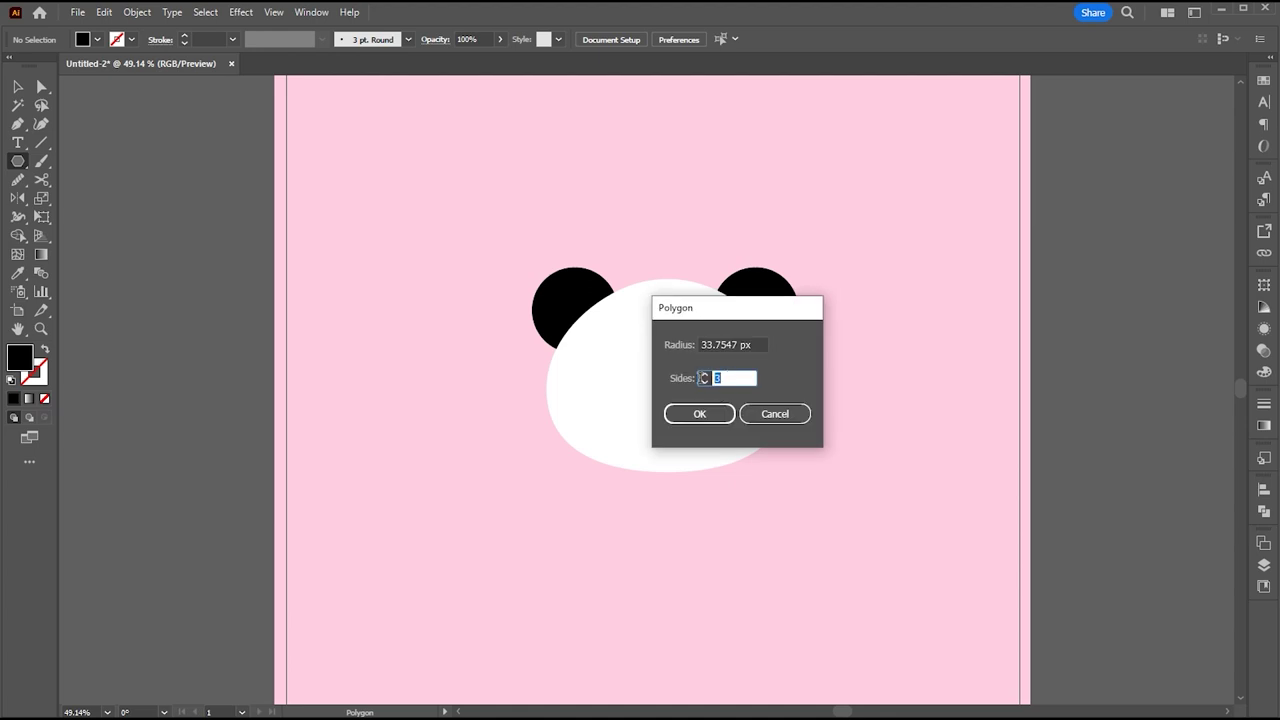
pyautogui.press('Return')
pyautogui.moveTo(477, 510); pyautogui.dragTo(497, 523)
pyautogui.moveTo(500, 446); pyautogui.dragTo(428, 552)
pyautogui.hotkey('ctrl', 'space')
pyautogui.moveTo(468, 494); pyautogui.dragTo(417, 520)
# Widen the black triangle, curve its sides outward and round its corners to form a nose
pyautogui.press('p')
pyautogui.press('v')
pyautogui.moveTo(453, 463); pyautogui.dragTo(453, 476)
pyautogui.moveTo(508, 513); pyautogui.dragTo(523, 514)
pyautogui.press('a')
pyautogui.click(503, 500)
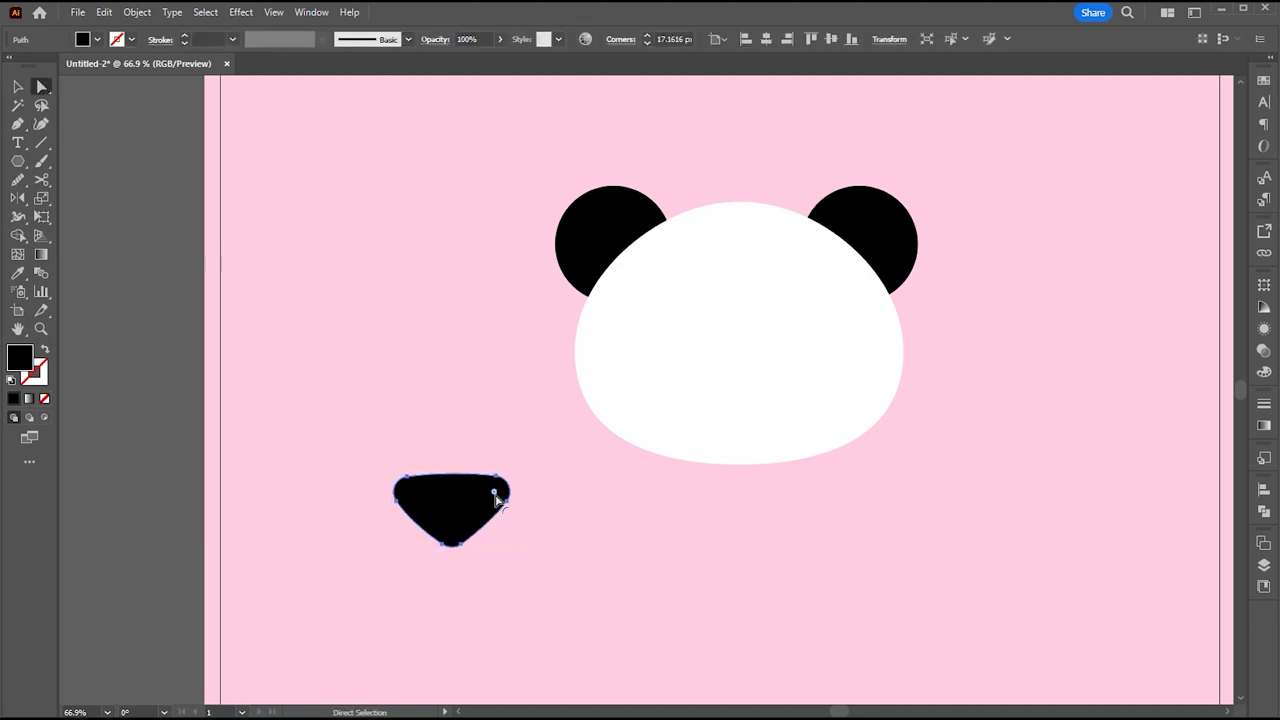
# Scale the nose down slightly and move it up beside the head
pyautogui.press('v')
pyautogui.moveTo(471, 522); pyautogui.dragTo(500, 505)
pyautogui.moveTo(539, 456); pyautogui.dragTo(476, 445)
pyautogui.click(521, 541)
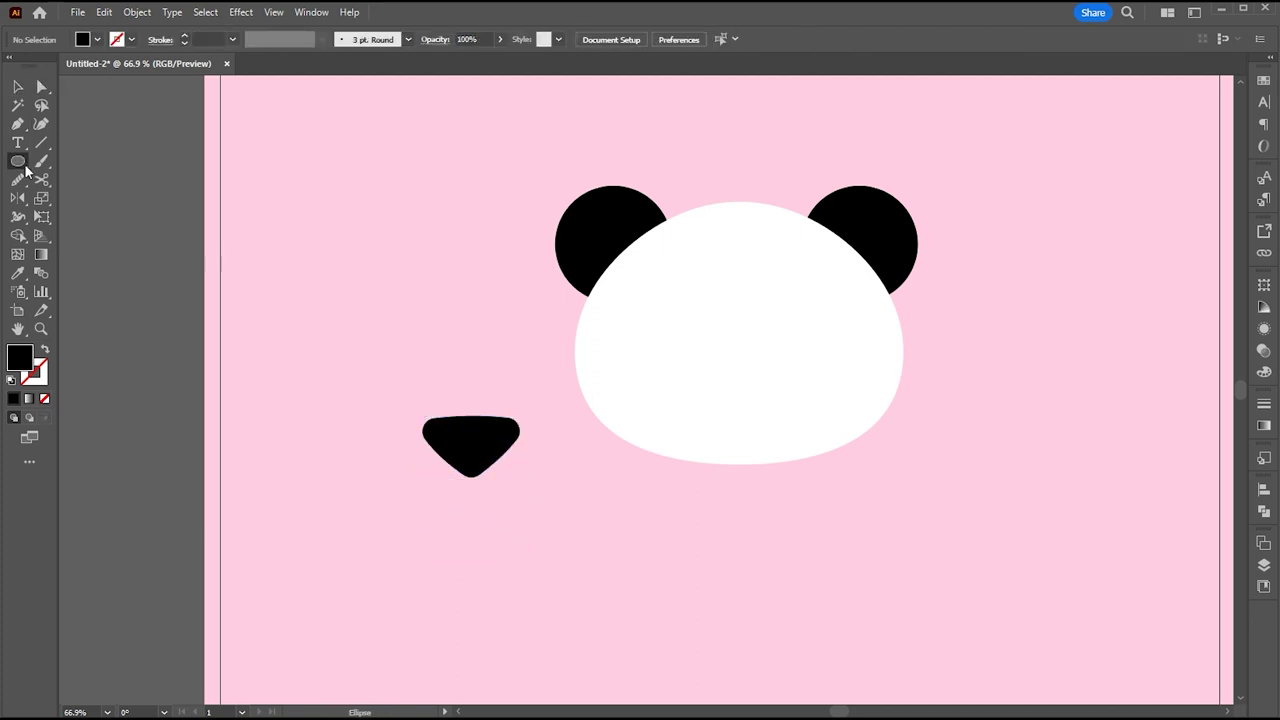
# Draw a small black-outlined circle without fill below the nose and delete its top anchor point to leave a lower half-circle
pyautogui.moveTo(541, 603); pyautogui.dragTo(557, 617)
pyautogui.hotkey('shift', 'x')
pyautogui.press('a')
pyautogui.click(526, 557)
pyautogui.press('Delete')
# Extend the arc's left end straight upward and give the path a 9 pt stroke with round caps
pyautogui.click(160, 39)
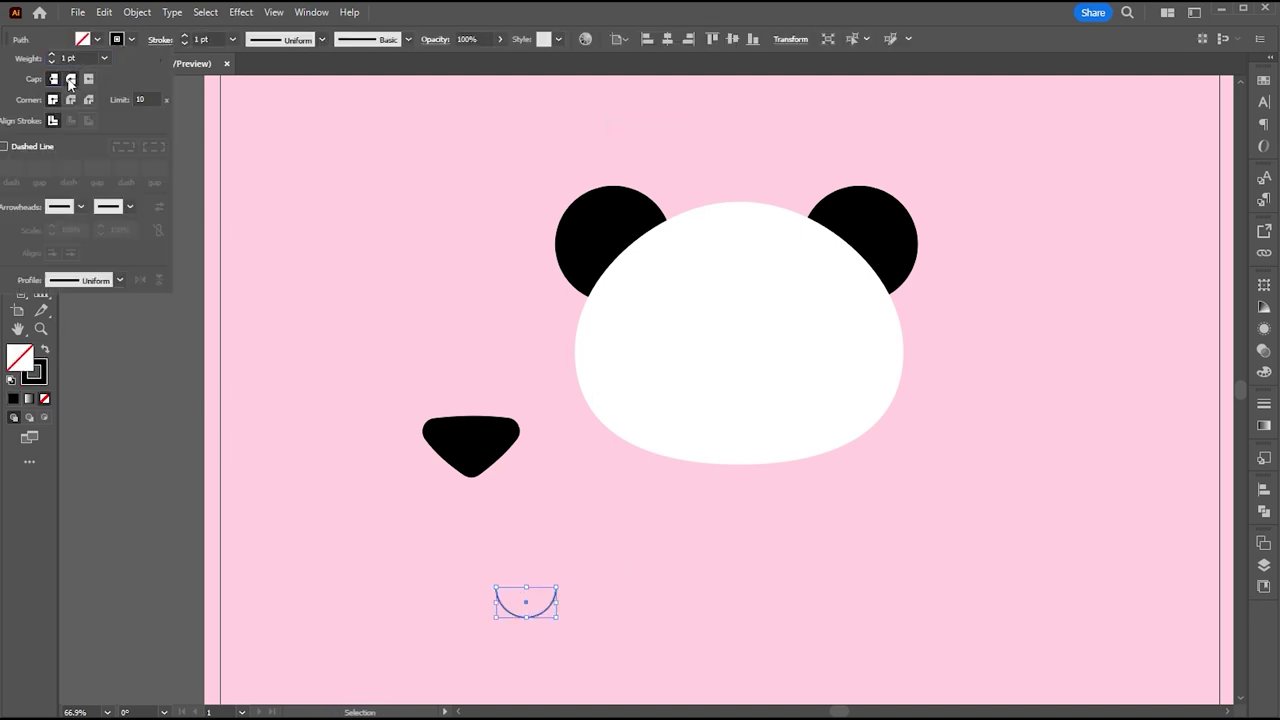
pyautogui.click(497, 587)
pyautogui.click(496, 528)
pyautogui.press('v')
pyautogui.click(576, 526)
pyautogui.click(496, 530)
pyautogui.scroll(7, 204, 38)
# Resize the mouth path, reflect a copy of it across the vertical axis and pair both halves into a symmetrical mouth
pyautogui.moveTo(556, 528); pyautogui.dragTo(547, 540)
pyautogui.moveTo(506, 590)
pyautogui.mouseDown()
pyautogui.moveTo(516, 559)
pyautogui.moveTo(460, 559)
pyautogui.moveTo(498, 572)
pyautogui.mouseUp()
pyautogui.doubleClick(19, 198)
pyautogui.click(741, 481)
pyautogui.press('v')
pyautogui.click(604, 545)
pyautogui.moveTo(597, 533); pyautogui.dragTo(470, 588)
pyautogui.rightClick(521, 566)
pyautogui.click(550, 356)
# Adjust the top of the mouth's stem and position the mouth directly under the nose
pyautogui.press('a')
pyautogui.moveTo(516, 509); pyautogui.dragTo(475, 483)
pyautogui.press('v')
pyautogui.click(628, 593)
pyautogui.moveTo(472, 530); pyautogui.dragTo(471, 531)
# Group the nose and mouth, move them onto the lower part of the face and centre them horizontally on the head
pyautogui.moveTo(501, 589); pyautogui.dragTo(418, 430)
pyautogui.hotkey('ctrl', 'g')
pyautogui.moveTo(520, 416); pyautogui.dragTo(744, 392)
pyautogui.click(790, 315)
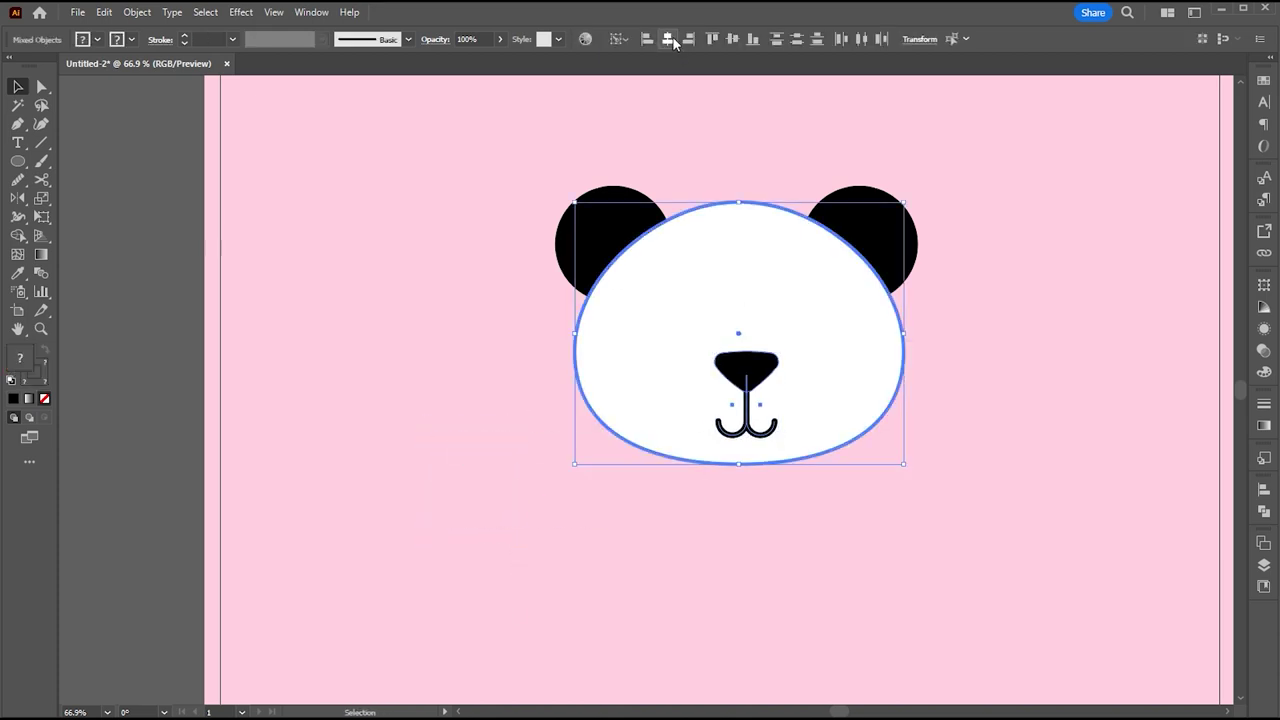
pyautogui.click(1031, 528)
# Draw a solid black circle without stroke above and to the right of the nose as an eye patch
pyautogui.press('z')
pyautogui.click(860, 314)
pyautogui.press('l')
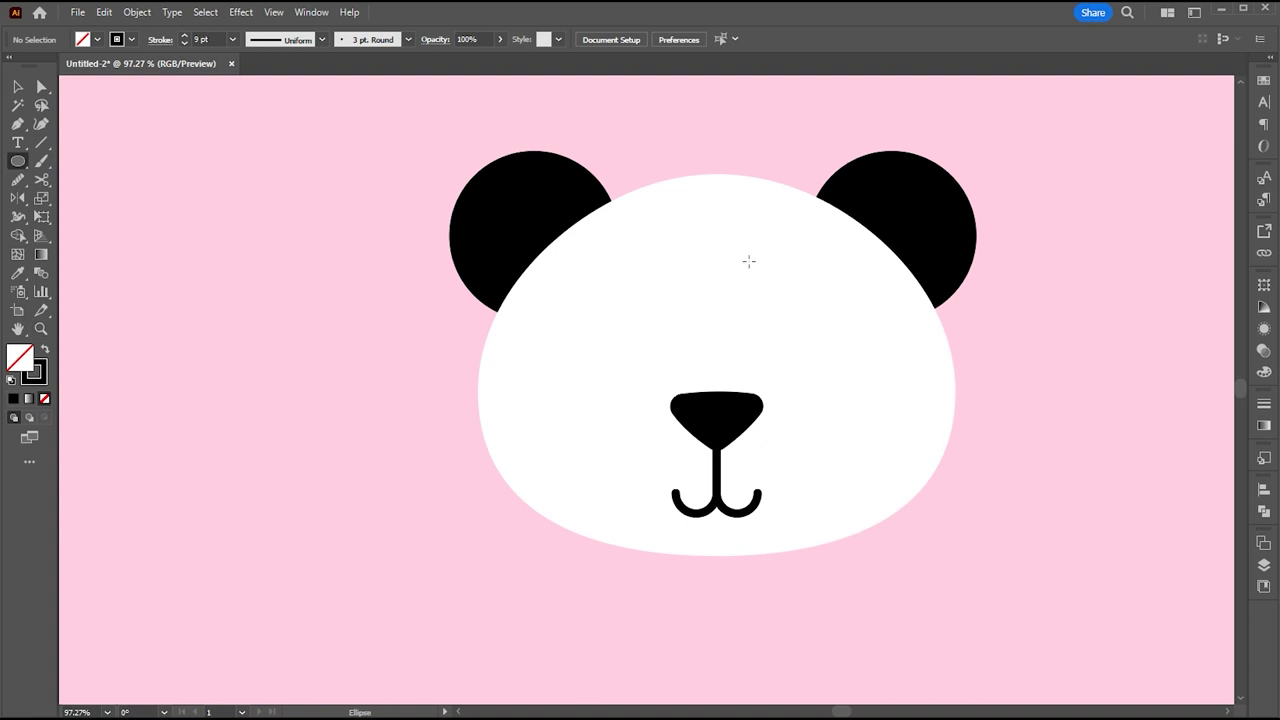
pyautogui.moveTo(740, 250); pyautogui.dragTo(854, 364)
pyautogui.click(44, 349)
# Reshape the black circle into a slanted eye patch by moving its anchor points and adjusting their curve handles
pyautogui.click(41, 87)
pyautogui.hotkey('ctrl', 'z')
pyautogui.moveTo(740, 308); pyautogui.dragTo(737, 317)
pyautogui.click(740, 307)
pyautogui.moveTo(797, 364); pyautogui.dragTo(793, 359)
pyautogui.moveTo(797, 250); pyautogui.dragTo(782, 254)
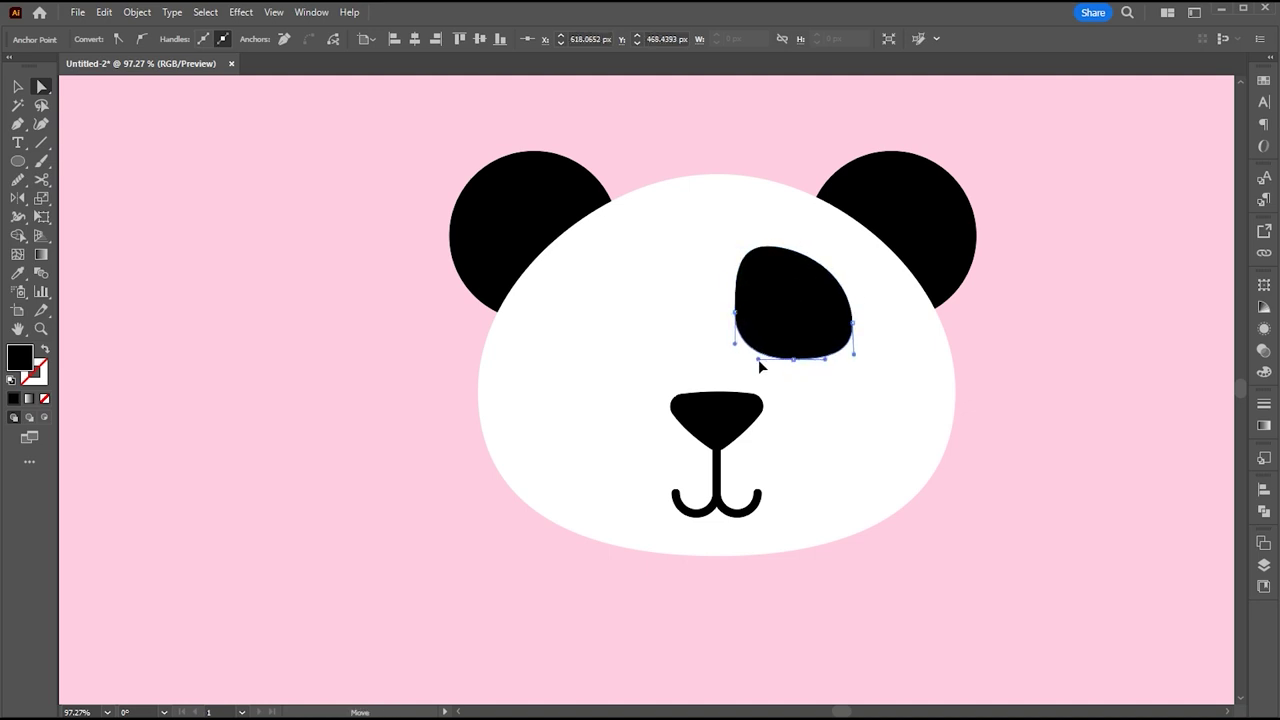
pyautogui.click(1025, 346)
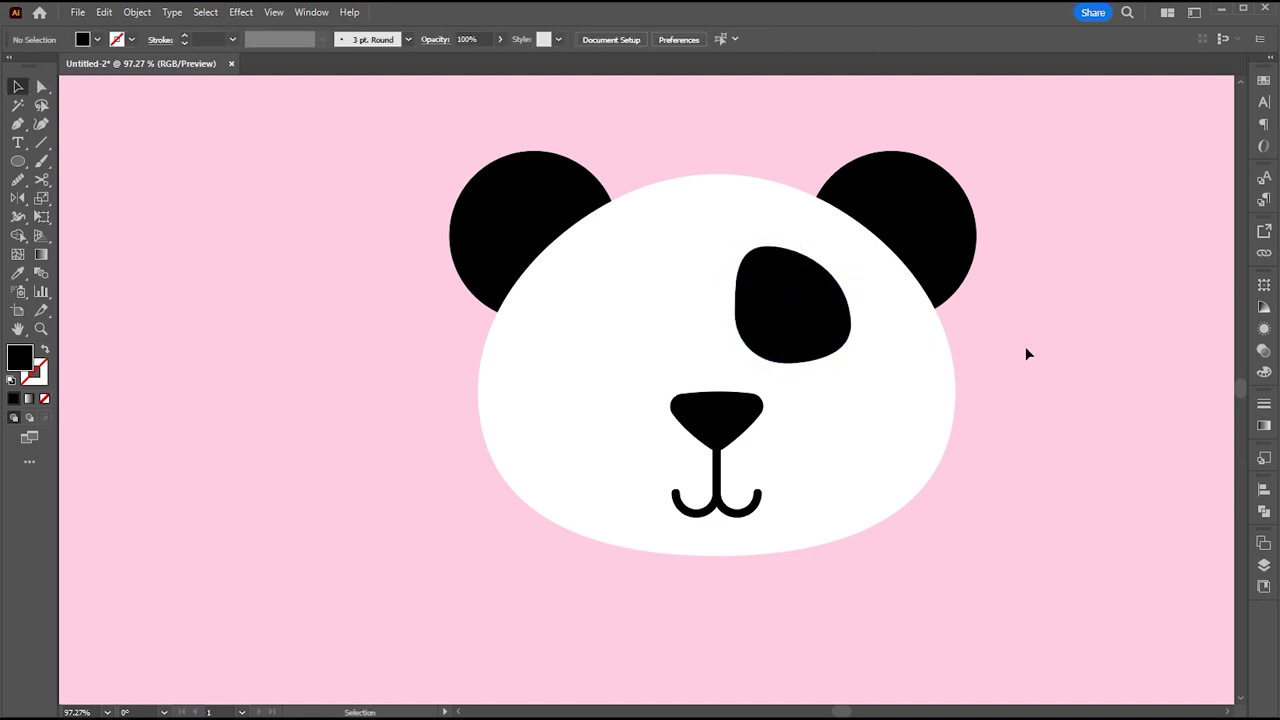
pyautogui.click(735, 313)
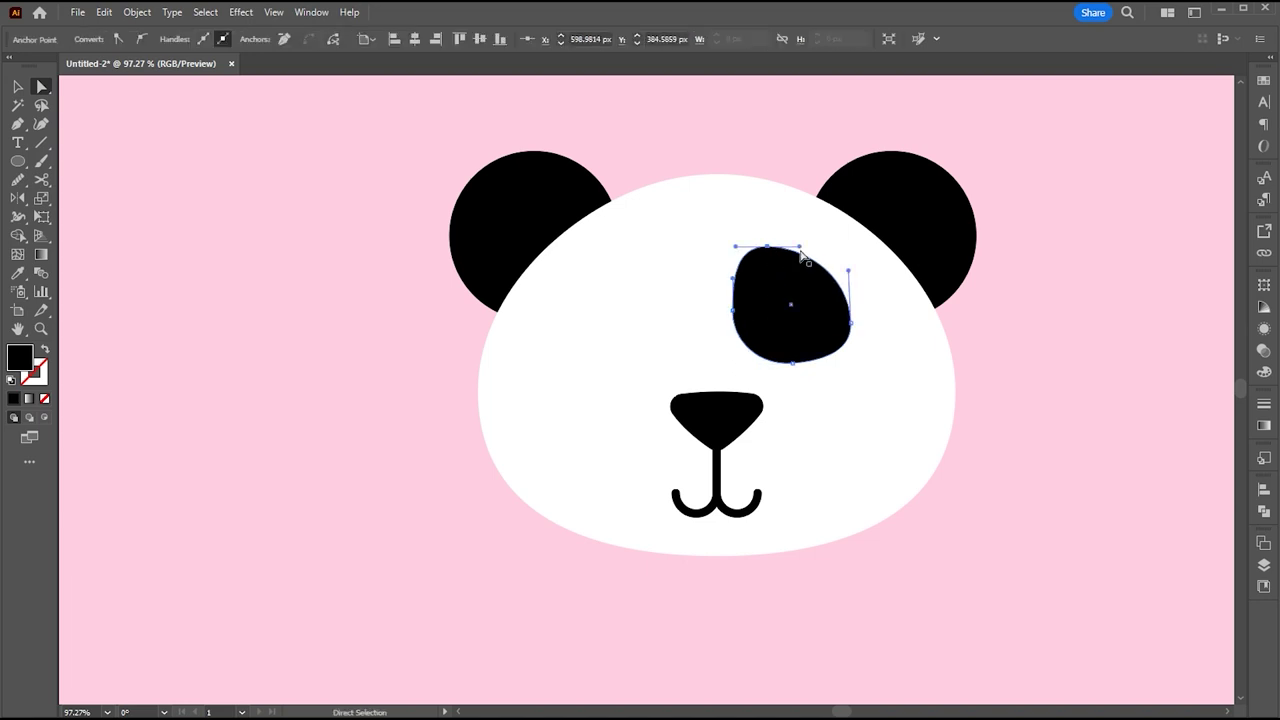
pyautogui.press('v')
pyautogui.click(1043, 331)
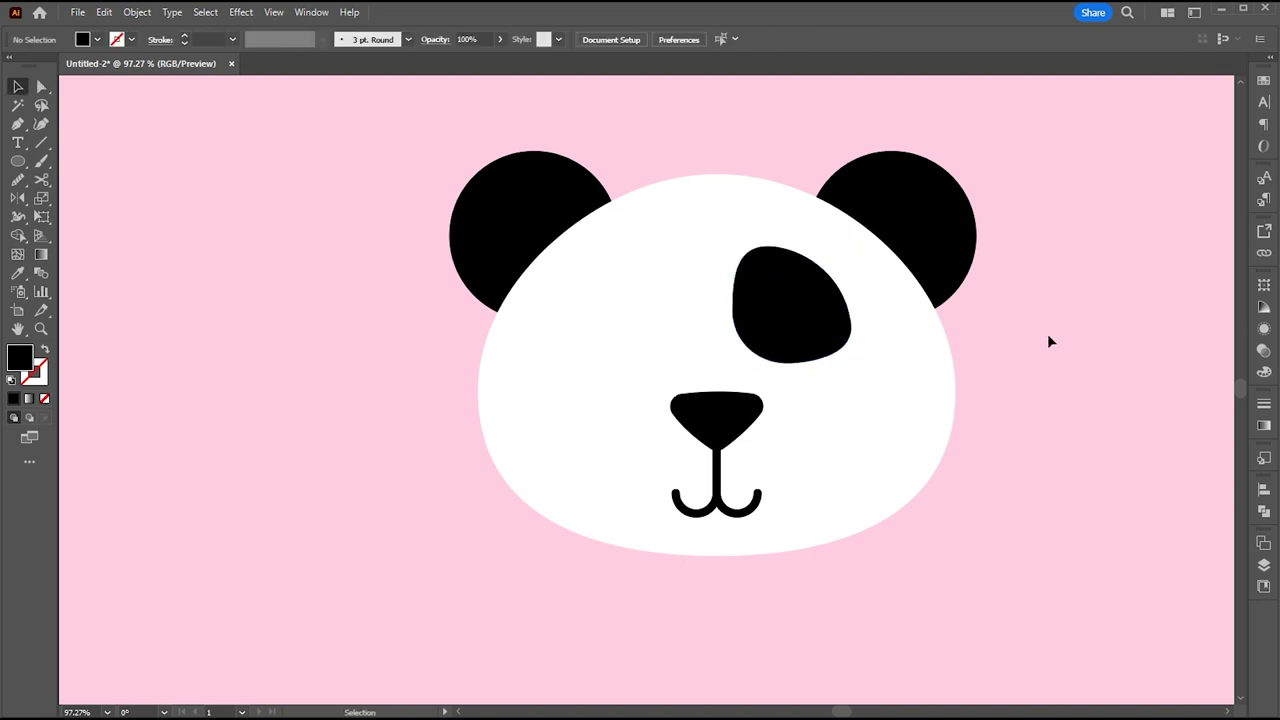
# Scale the eye patch up slightly
pyautogui.click(800, 316)
pyautogui.press('n')
pyautogui.press('v')
pyautogui.moveTo(851, 317)
pyautogui.mouseDown()
pyautogui.moveTo(836, 369)
pyautogui.moveTo(857, 367)
pyautogui.mouseUp()
pyautogui.click(1025, 386)
pyautogui.click(821, 327)
pyautogui.click(1014, 427)
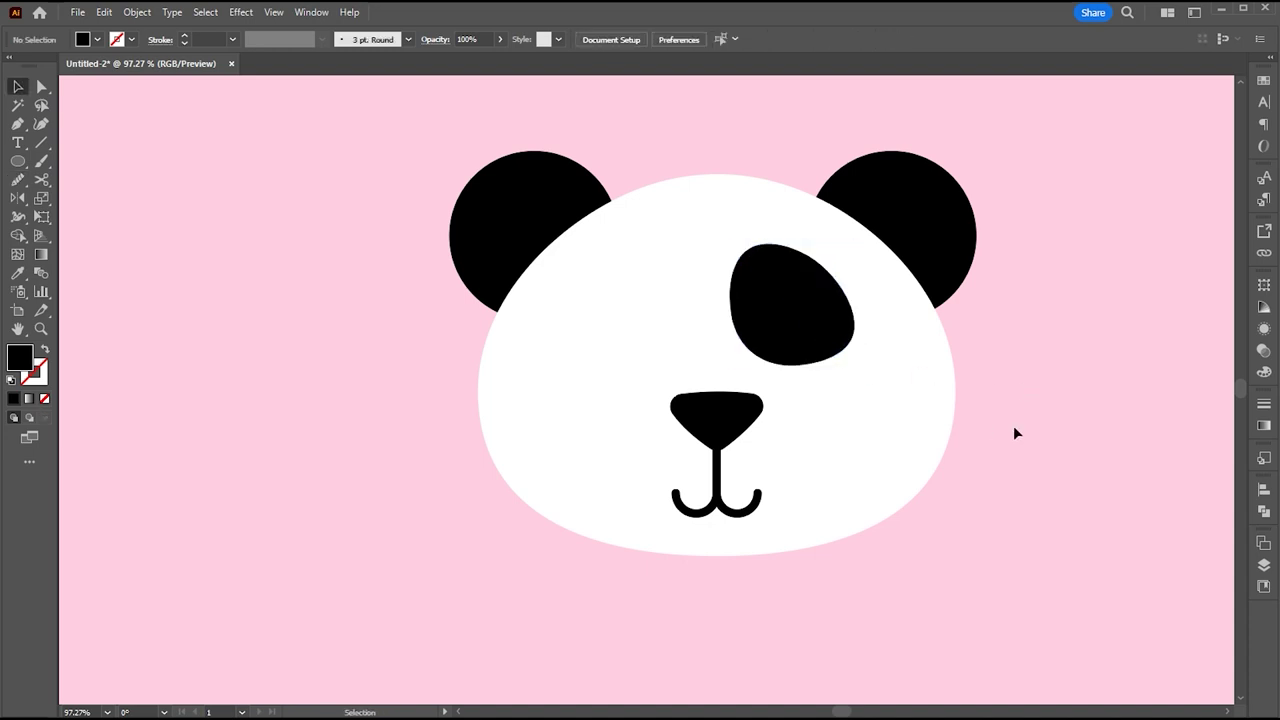
# Add a small circle in the middle of the eye patch and fill it with the face's white
pyautogui.moveTo(806, 330); pyautogui.dragTo(816, 338)
pyautogui.press('i')
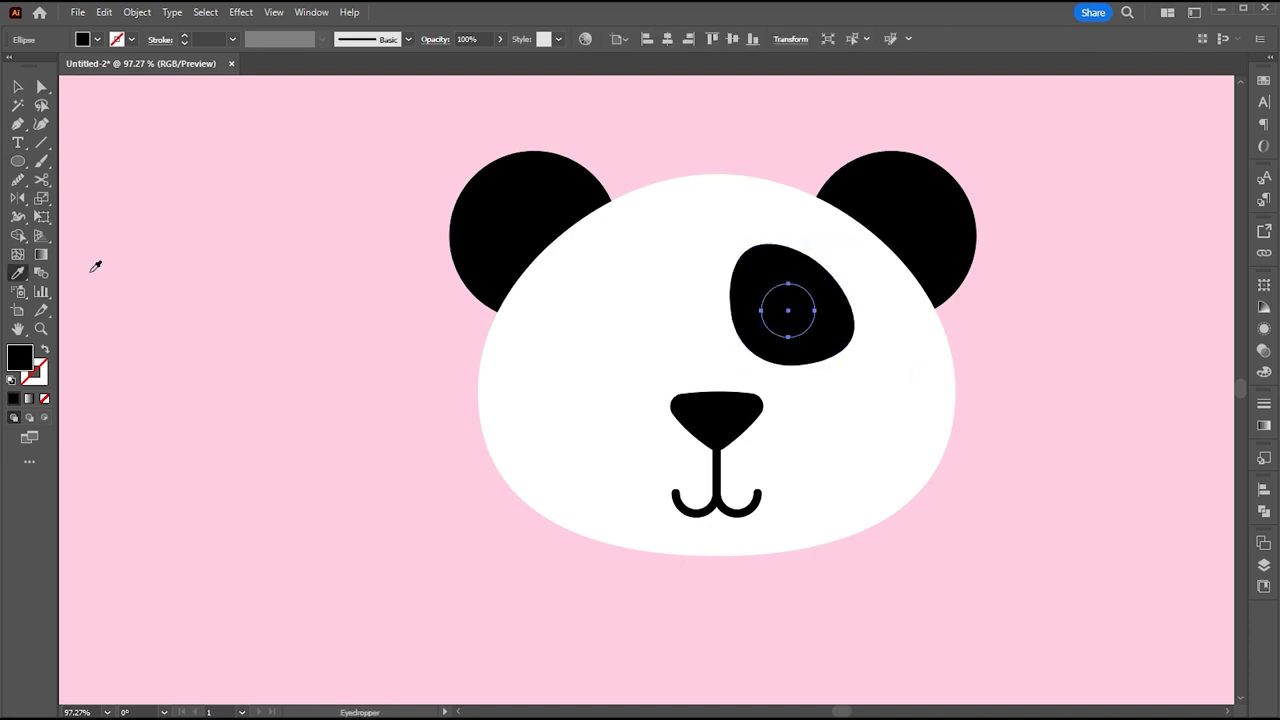
pyautogui.click(848, 405)
pyautogui.press('v')
# Duplicate the white eye circle in place, shrink the copy and fill it with the eye patch's black as a pupil
pyautogui.click(105, 13)
pyautogui.click(124, 86)
pyautogui.click(105, 13)
pyautogui.click(140, 121)
pyautogui.moveTo(762, 284); pyautogui.dragTo(771, 290)
pyautogui.press('i')
pyautogui.click(765, 260)
pyautogui.press('v')
# Add a white highlight circle about 11 px wide inside the pupil
pyautogui.moveTo(805, 329)
pyautogui.mouseDown()
pyautogui.moveTo(812, 340)
pyautogui.moveTo(795, 317)
pyautogui.mouseUp()
pyautogui.press('i')
pyautogui.click(900, 345)
pyautogui.press('v')
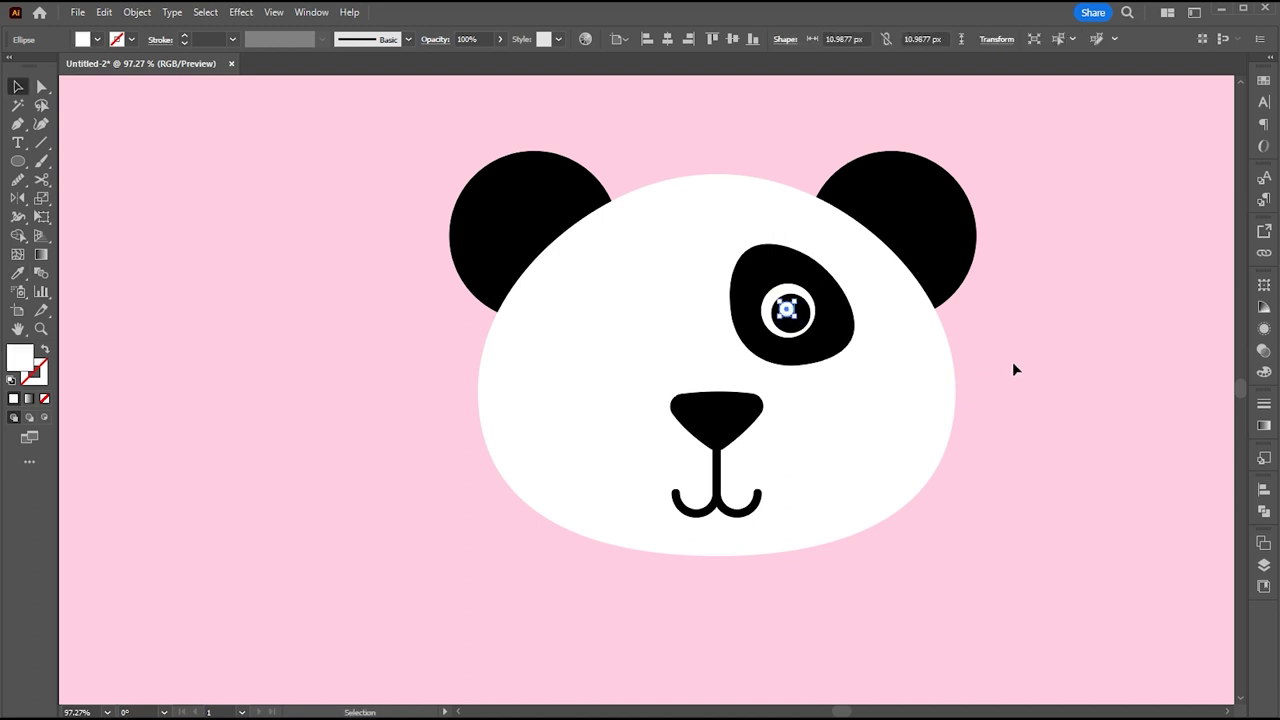
# Group the eye patch, white eye circle, pupil and highlight into one eye
pyautogui.keyDown('shift'); pyautogui.click(786, 290); pyautogui.keyUp('shift')
pyautogui.keyDown('shift'); pyautogui.click(767, 266); pyautogui.keyUp('shift')
pyautogui.rightClick(767, 262)
pyautogui.click(808, 452)
pyautogui.click(975, 440)
# Duplicate the eye group onto the other half of the face and scale the nose down slightly
pyautogui.moveTo(821, 356); pyautogui.dragTo(652, 368)
pyautogui.click(748, 406)
pyautogui.click(778, 410)
pyautogui.click(850, 360)
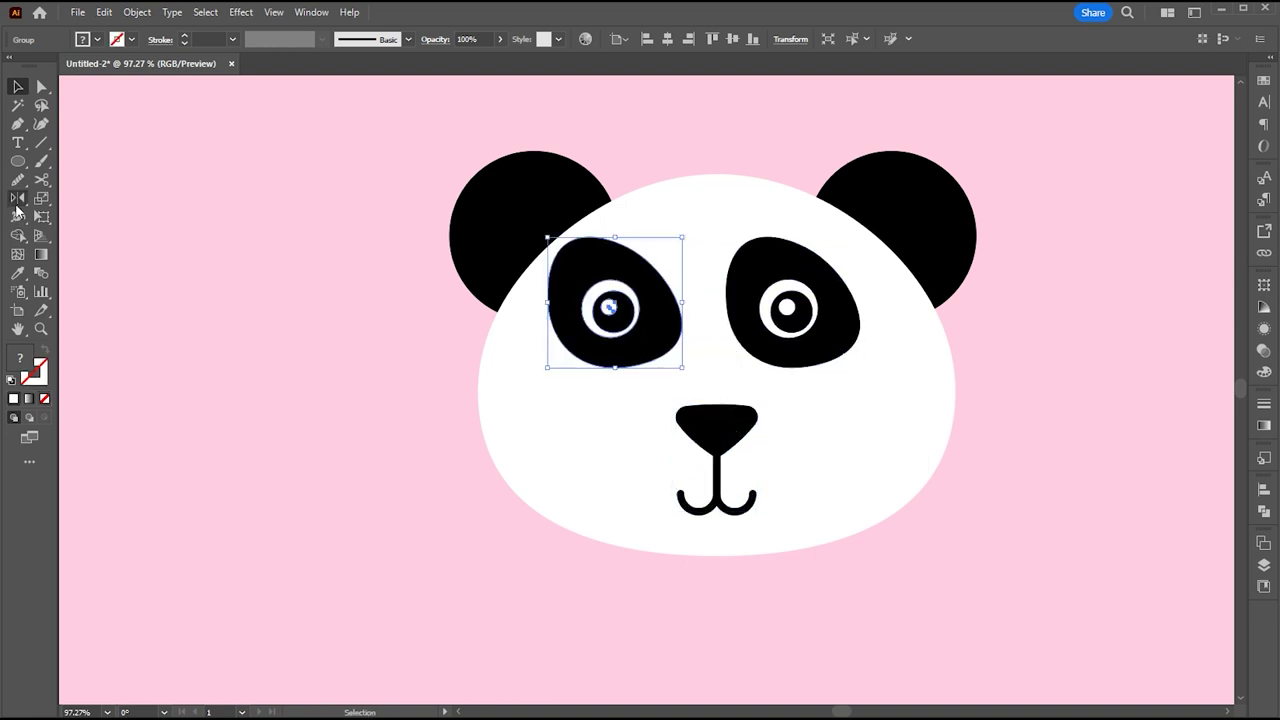
# Reflect the copied left eye horizontally so it mirrors the right eye
pyautogui.doubleClick(17, 200)
pyautogui.click(737, 480)
pyautogui.press('v')
# Enlarge both eyes slightly and move them down toward the nose
pyautogui.click(808, 337)
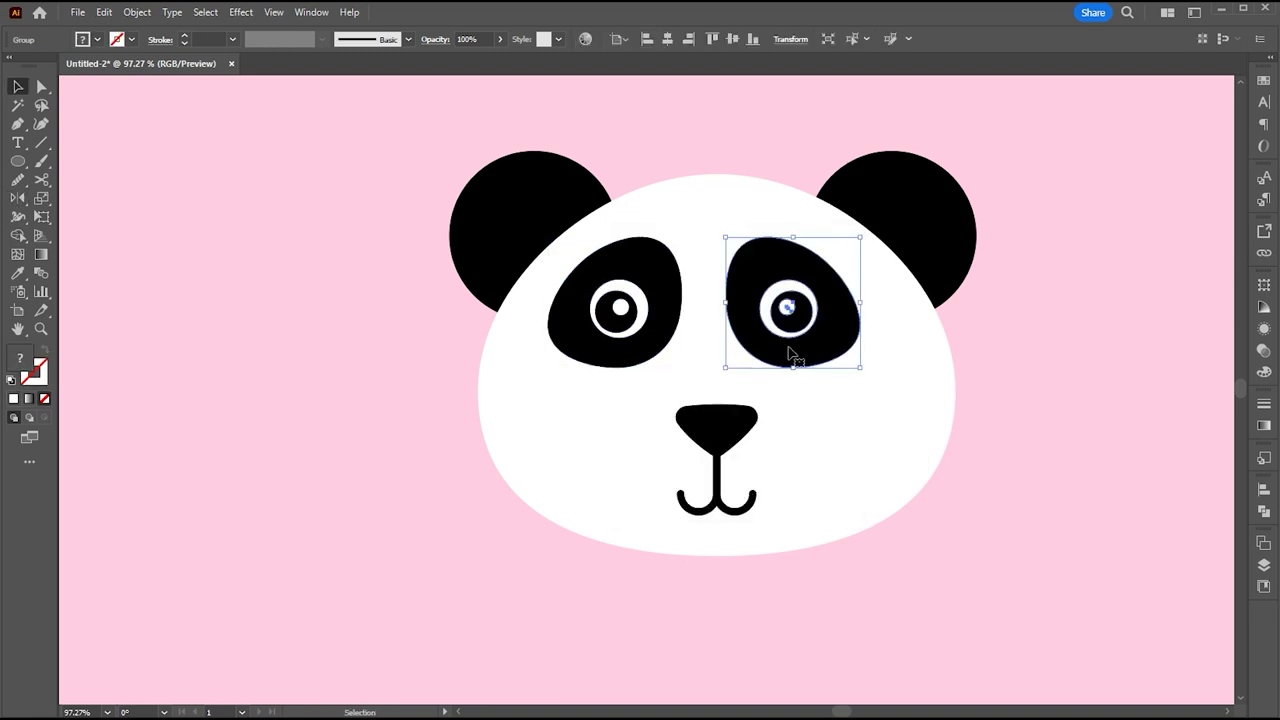
pyautogui.keyDown('shift'); pyautogui.click(788, 348); pyautogui.keyUp('shift')
pyautogui.keyDown('shift'); pyautogui.click(788, 348); pyautogui.keyUp('shift')
pyautogui.keyDown('shift'); pyautogui.click(656, 359); pyautogui.keyUp('shift')
pyautogui.moveTo(777, 359); pyautogui.dragTo(802, 361)
pyautogui.click(755, 362)
pyautogui.keyDown('shift'); pyautogui.click(652, 367); pyautogui.keyUp('shift')
pyautogui.moveTo(720, 377); pyautogui.dragTo(720, 383)
pyautogui.click(738, 384)
# Adjust the spacing of the two eyes so they sit evenly on either side of the nose
pyautogui.moveTo(832, 368); pyautogui.dragTo(820, 368)
pyautogui.moveTo(629, 370); pyautogui.dragTo(633, 370)
pyautogui.keyDown('shift'); pyautogui.click(805, 375); pyautogui.keyUp('shift')
pyautogui.press('v')
pyautogui.click(831, 451)
pyautogui.click(1011, 474)
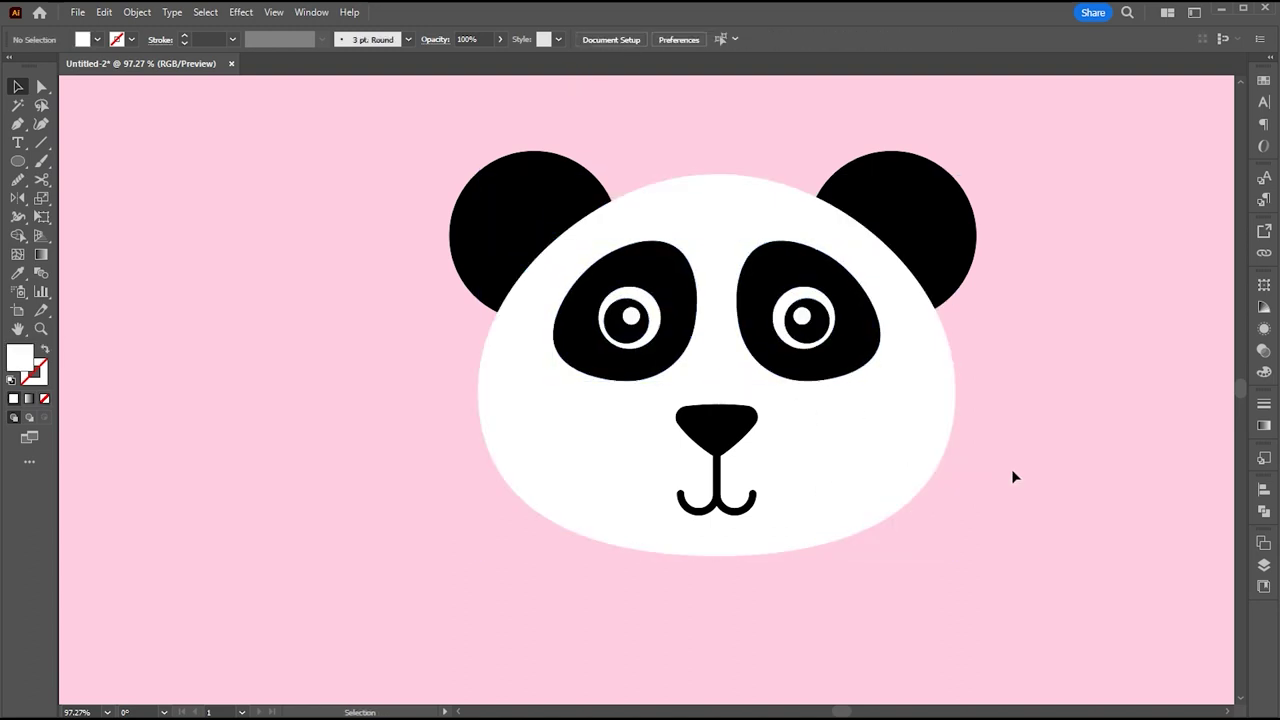
# Widen the two mouth curves inside their group and nudge the nose and mouth down slightly
pyautogui.doubleClick(725, 515)
pyautogui.doubleClick(757, 571)
pyautogui.doubleClick(718, 486)
pyautogui.click(718, 488)
pyautogui.moveTo(757, 512)
pyautogui.mouseDown()
pyautogui.moveTo(765, 522)
pyautogui.moveTo(718, 492)
pyautogui.mouseUp()
pyautogui.doubleClick(800, 577)
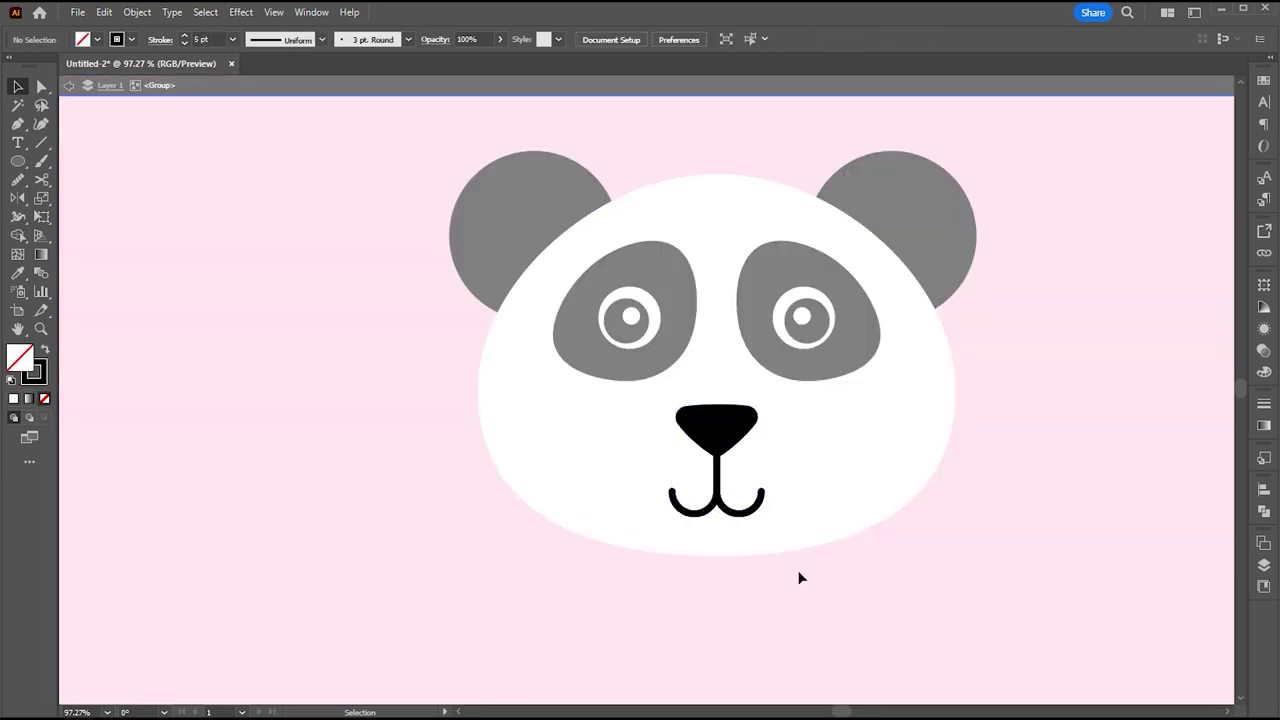
pyautogui.moveTo(722, 440); pyautogui.dragTo(722, 444)
pyautogui.click(985, 460)
# Draw a small tilted heart above the panda's head and swap its black stroke to a fill
pyautogui.moveTo(951, 449); pyautogui.dragTo(927, 501)
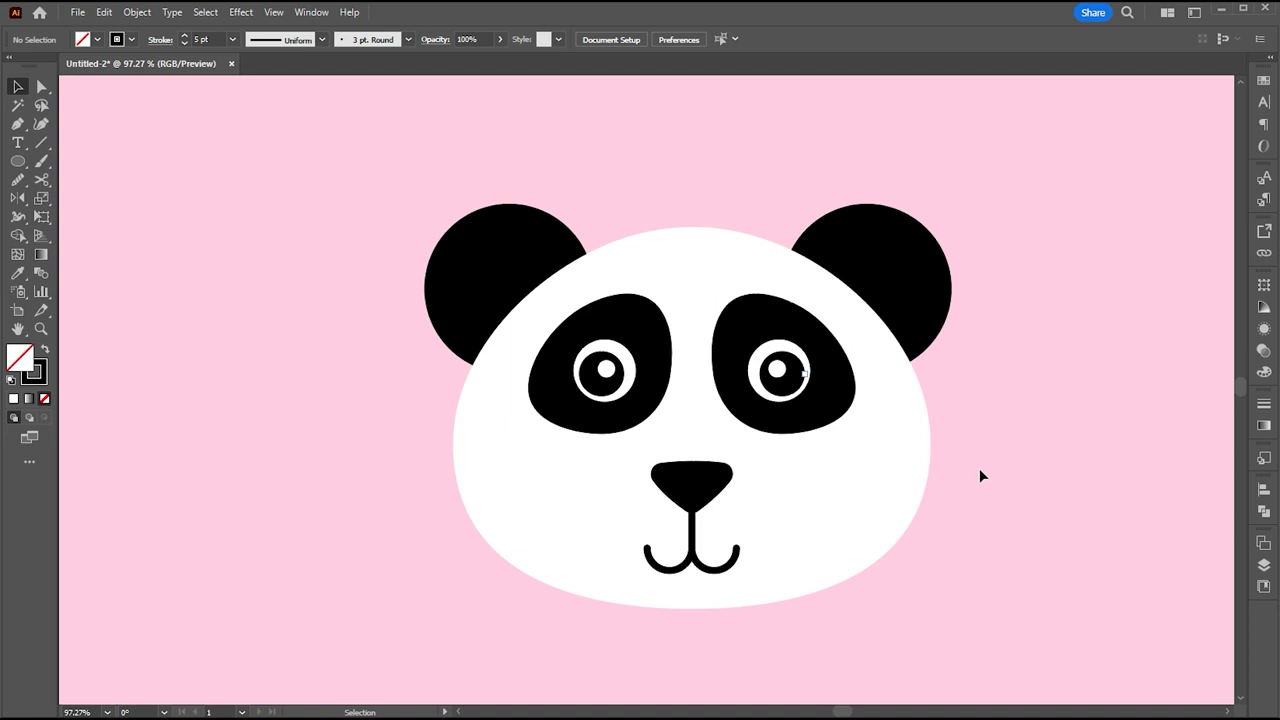
pyautogui.moveTo(760, 131)
pyautogui.mouseDown()
pyautogui.moveTo(798, 139)
pyautogui.moveTo(746, 122)
pyautogui.moveTo(758, 176)
pyautogui.moveTo(783, 165)
pyautogui.mouseUp()
pyautogui.hotkey('ctrl', 'z')
pyautogui.click(735, 133)
pyautogui.hotkey('ctrl', 'z')
pyautogui.click(742, 185)
pyautogui.press('a')
pyautogui.press('v')
pyautogui.click(803, 155)
pyautogui.click(785, 156)
pyautogui.hotkey('shift', 'x')
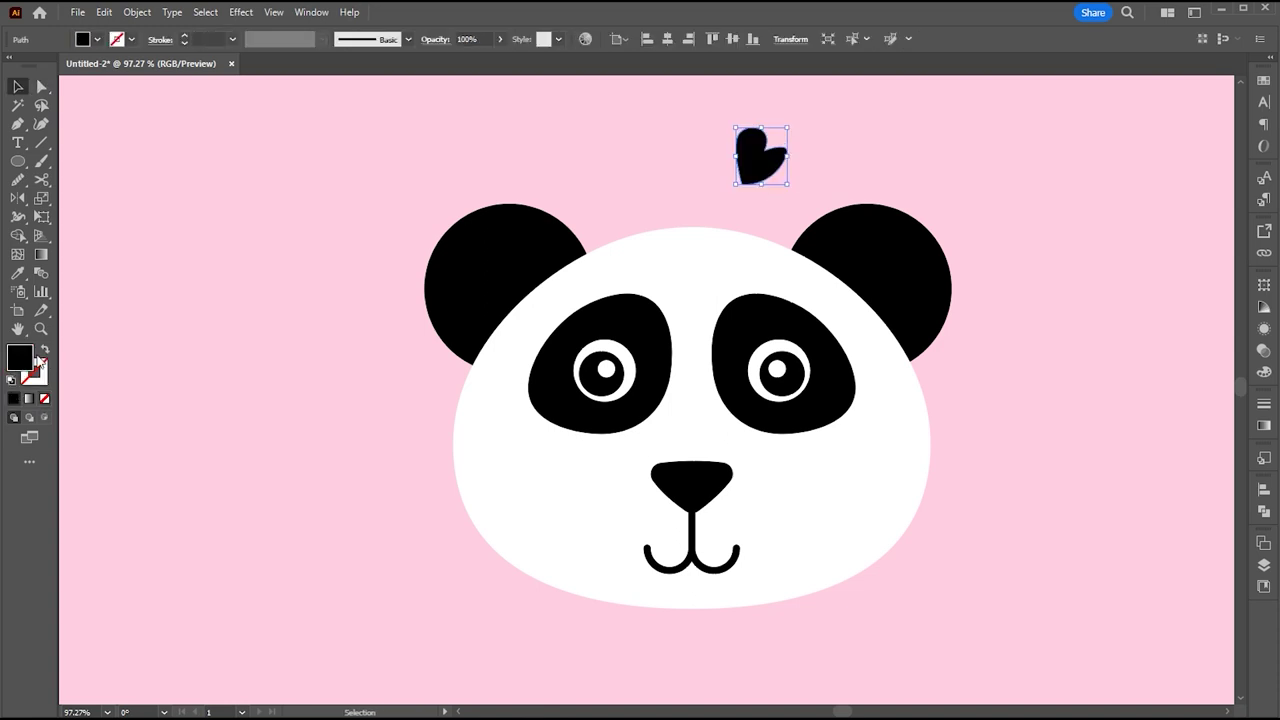
# Set the heart's fill colour to red, ff0000
pyautogui.doubleClick(20, 358)
pyautogui.write('ff0000')
pyautogui.press('Return')
# Reshape the heart by adjusting its anchor points into a longer shape with a pointed lower tip
pyautogui.press('a')
pyautogui.click(730, 160)
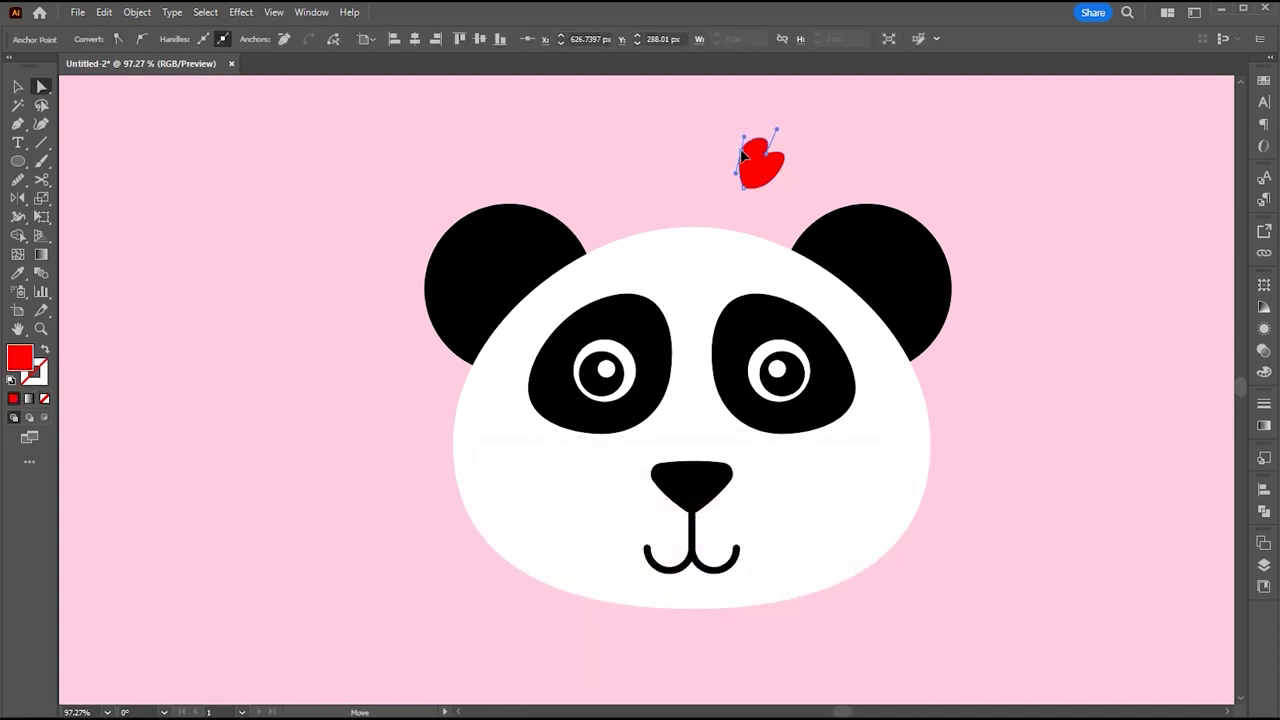
pyautogui.press('v')
pyautogui.click(814, 150)
pyautogui.click(768, 168)
pyautogui.moveTo(786, 189)
pyautogui.mouseDown()
pyautogui.moveTo(792, 202)
pyautogui.moveTo(806, 186)
pyautogui.mouseUp()
pyautogui.press('a')
pyautogui.click(751, 206)
pyautogui.click(768, 165)
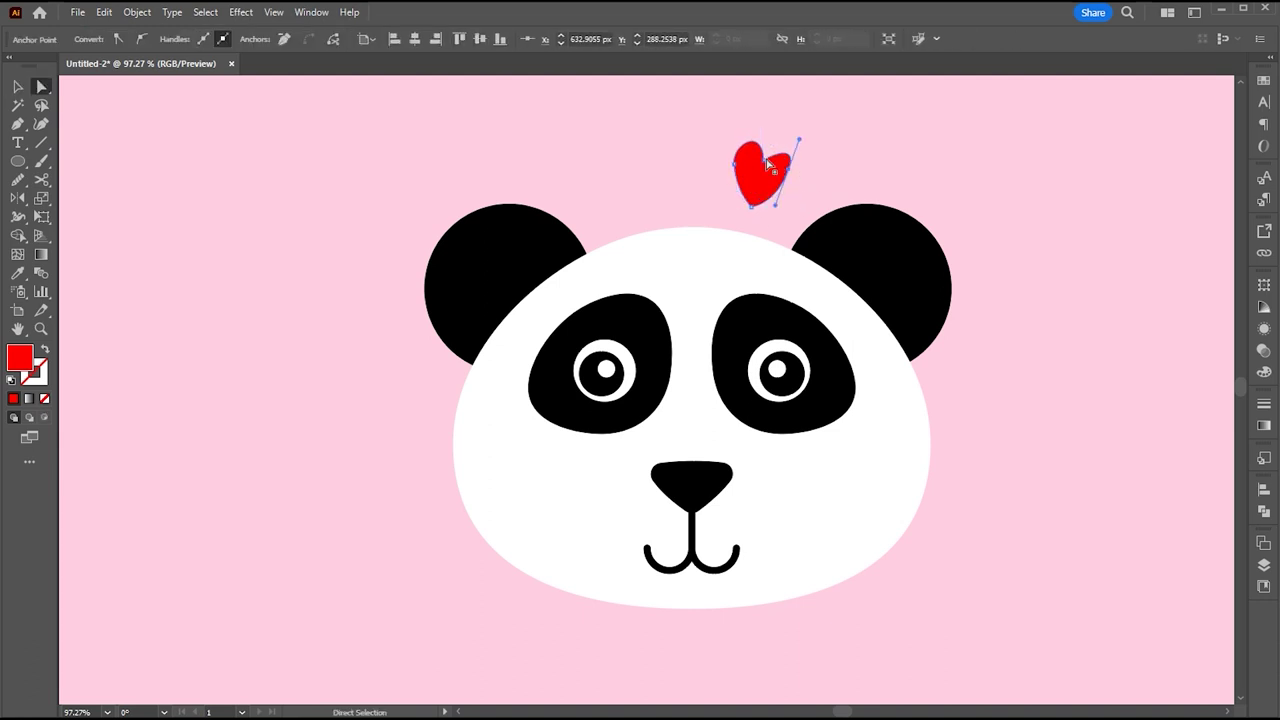
# Smooth the heart's outline and shift the heart slightly toward the right ear
pyautogui.press('v')
pyautogui.click(808, 160)
pyautogui.click(779, 180)
pyautogui.click(17, 180)
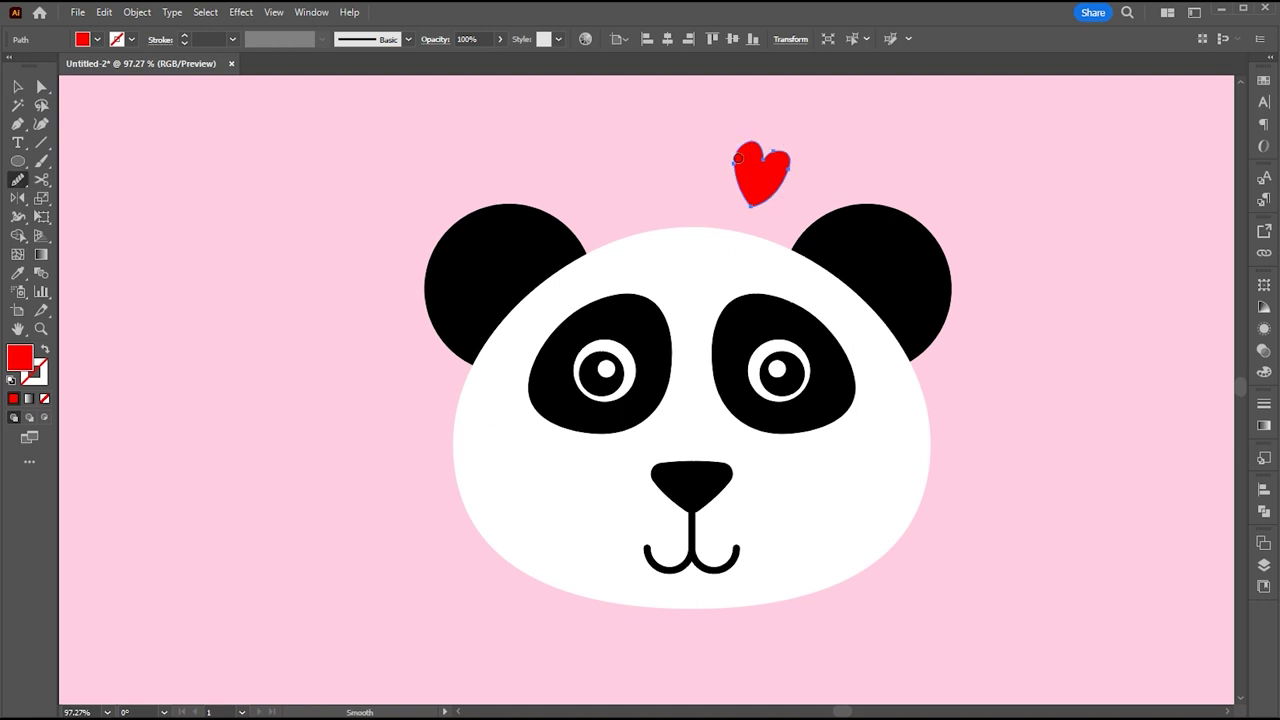
pyautogui.press('v')
pyautogui.click(840, 170)
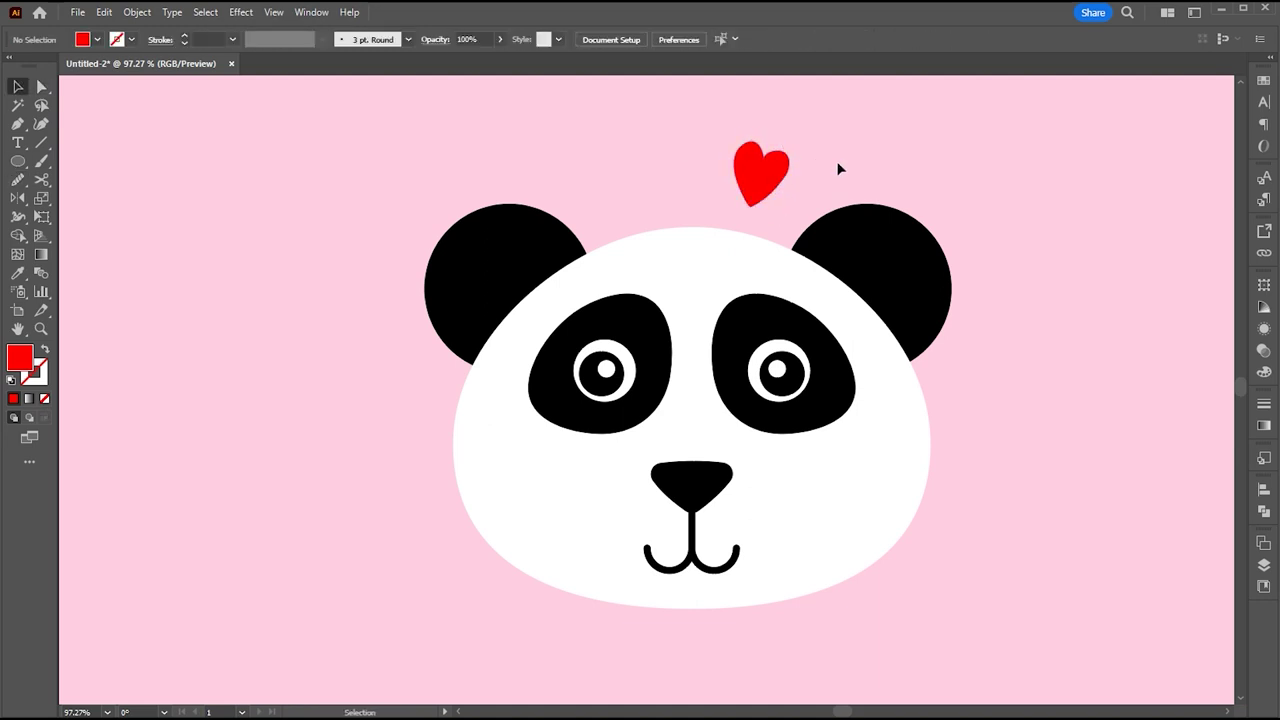
pyautogui.moveTo(787, 180); pyautogui.dragTo(790, 181)
pyautogui.click(916, 166)
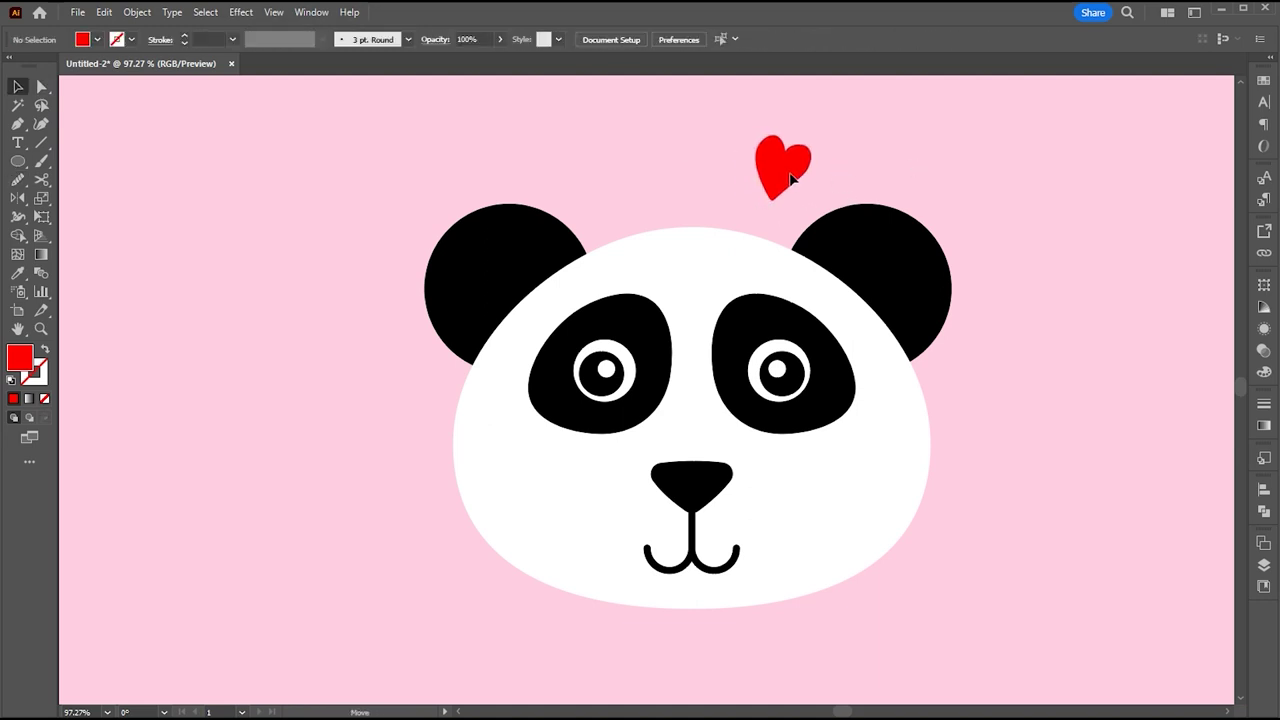
# Draw a second small red heart below the chin, lying sideways with its tip pointing left
pyautogui.moveTo(955, 397); pyautogui.dragTo(946, 334)
pyautogui.press('p')
pyautogui.click(750, 581)
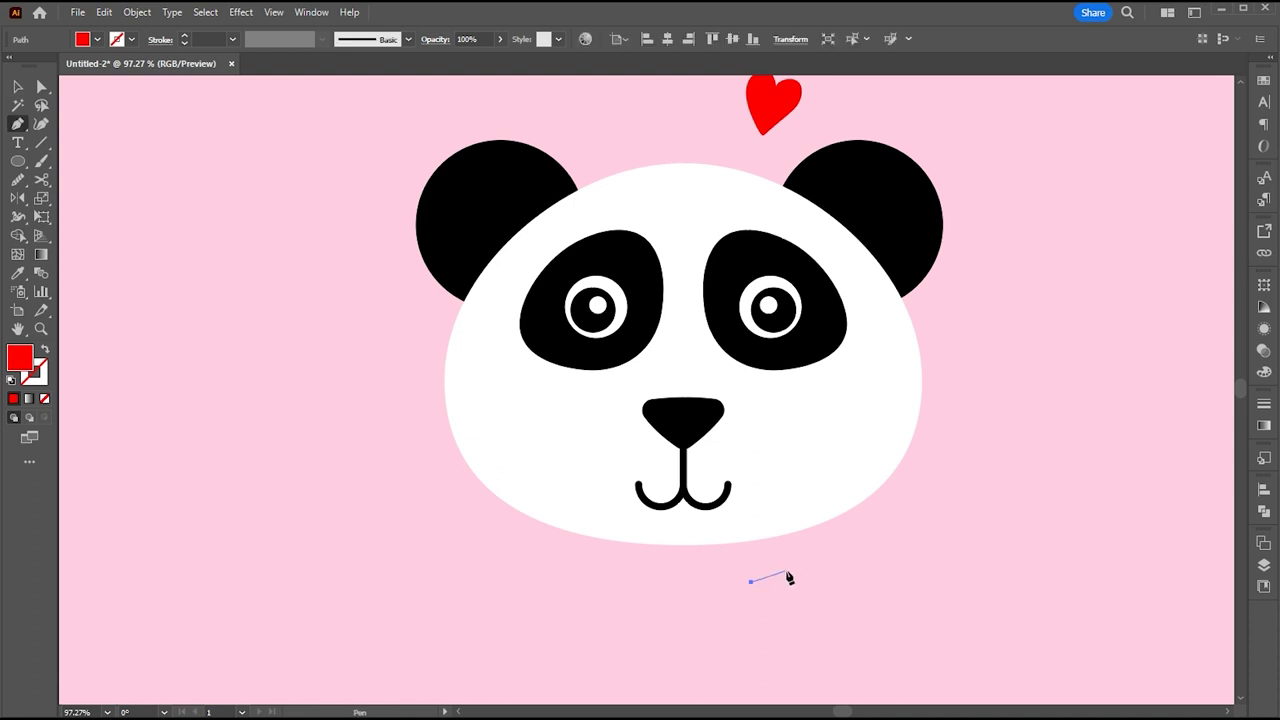
pyautogui.moveTo(810, 594); pyautogui.dragTo(810, 591)
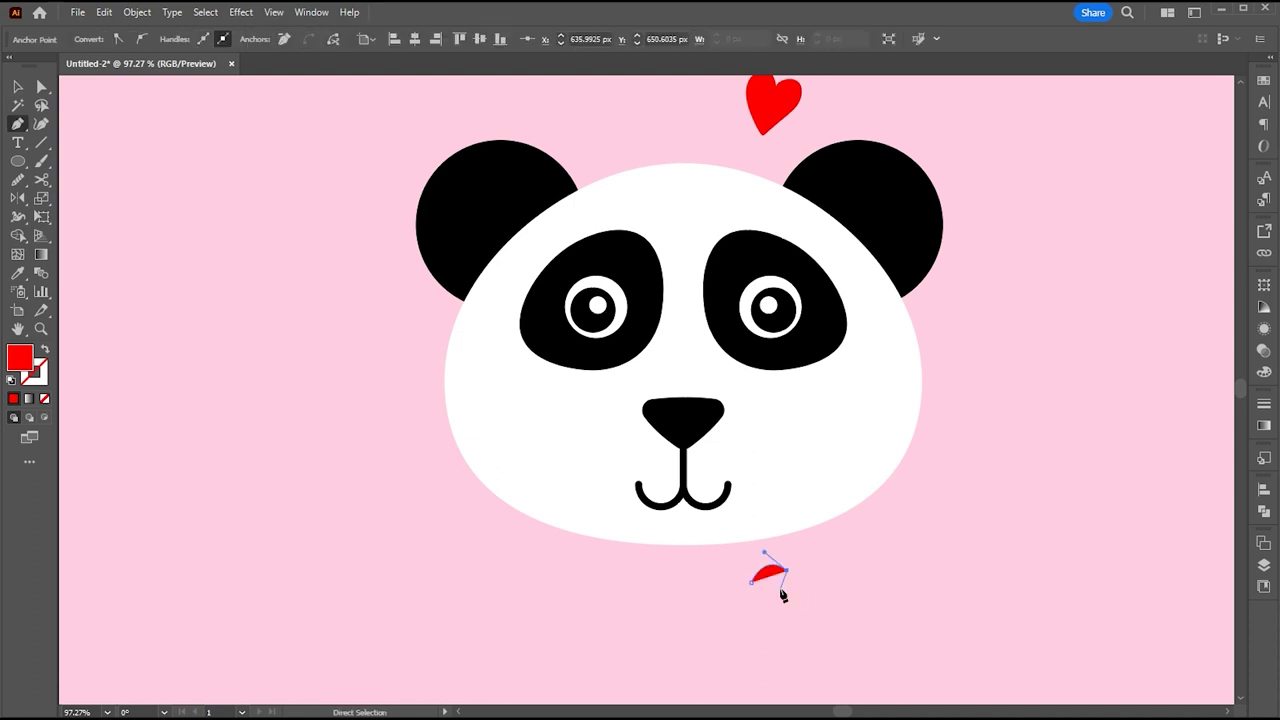
pyautogui.click(750, 593)
pyautogui.press('v')
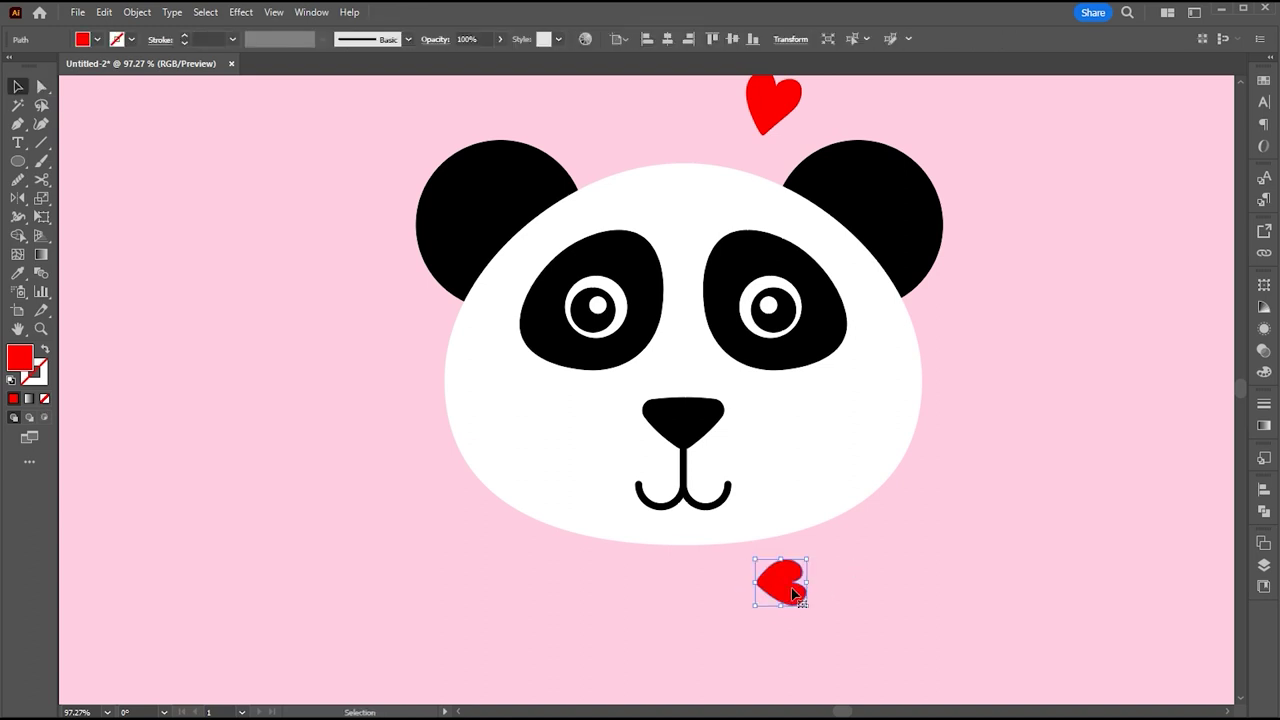
# Copy the sideways heart to its left and reflect the copy horizontally to form a bow tie
pyautogui.moveTo(793, 594); pyautogui.dragTo(729, 598)
pyautogui.doubleClick(14, 201)
pyautogui.click(749, 480)
pyautogui.click(830, 571)
# Draw a red circle with a thick white outline where the two bow hearts meet
pyautogui.press('l')
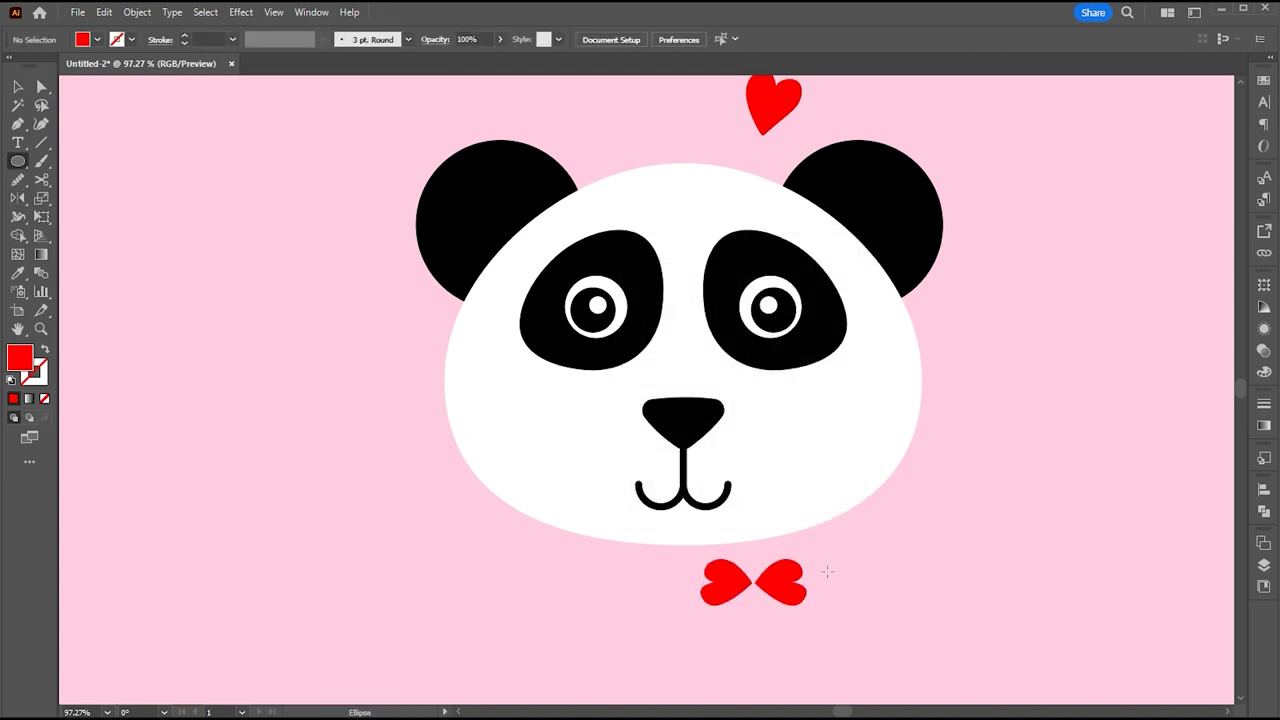
pyautogui.moveTo(762, 597); pyautogui.dragTo(764, 596)
pyautogui.press('v')
# Give the two hearts of the bow tie a red outline
pyautogui.moveTo(690, 553); pyautogui.dragTo(819, 610)
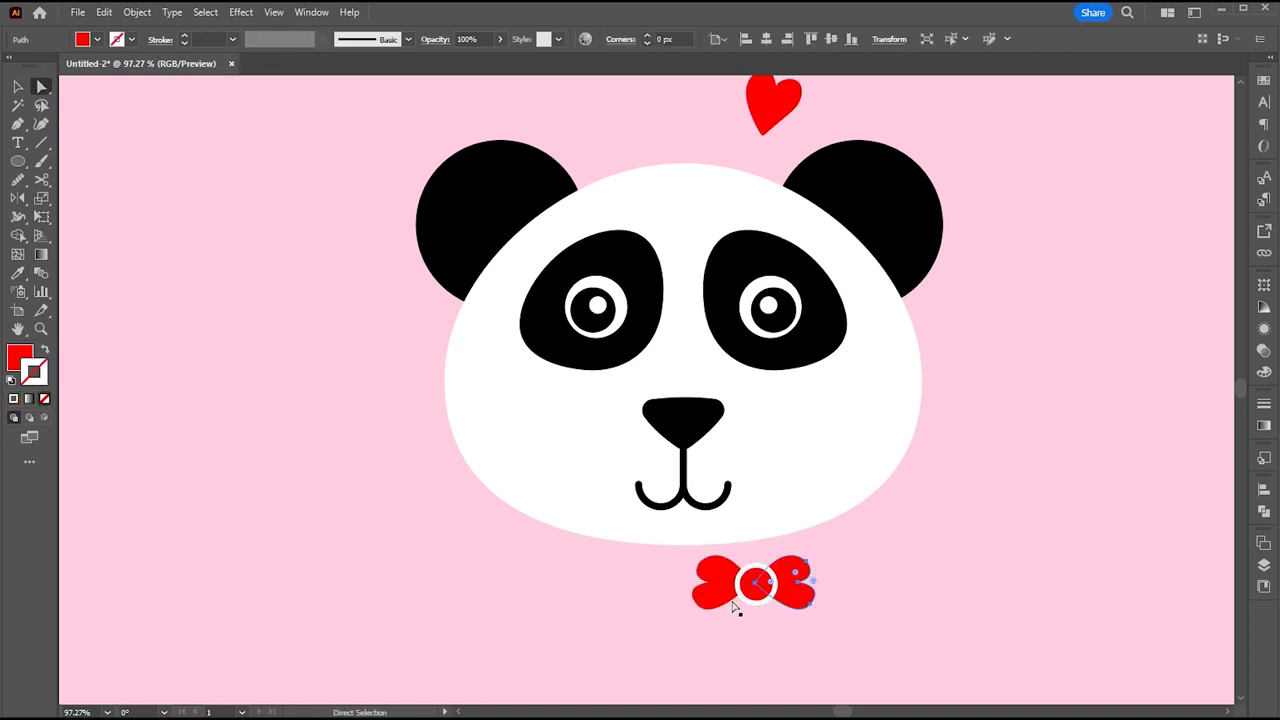
pyautogui.click(160, 39)
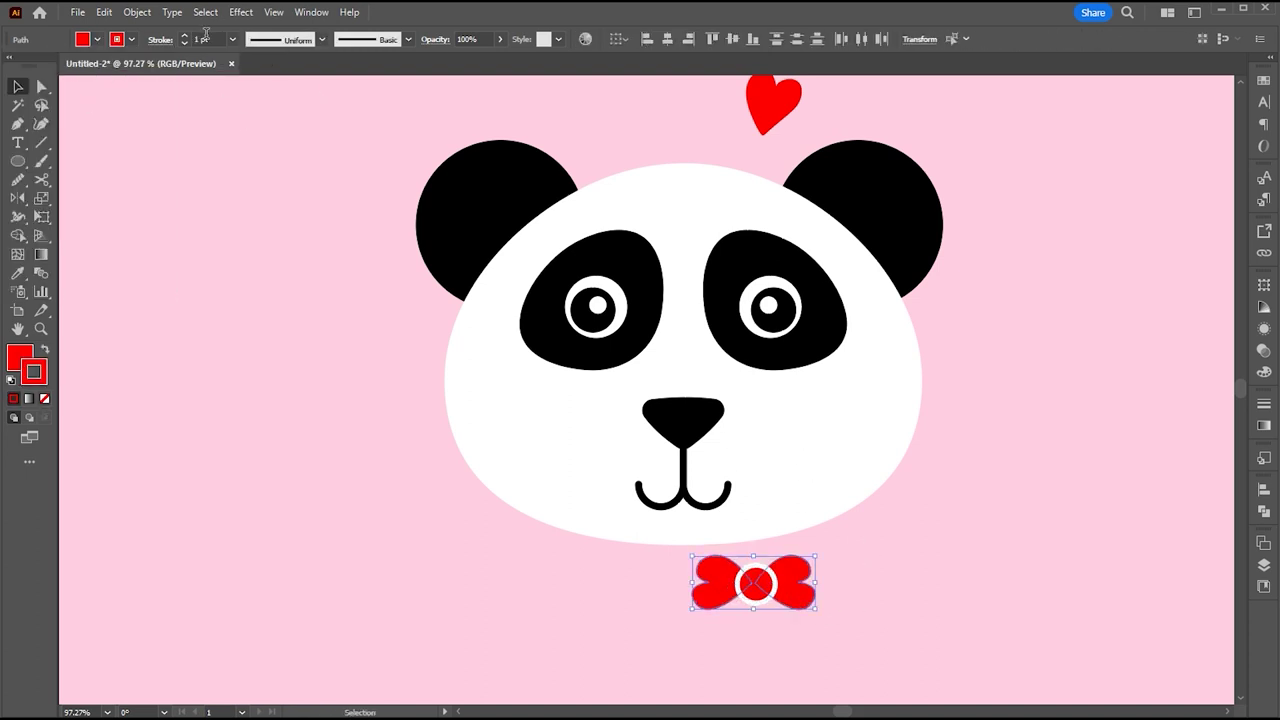
pyautogui.click(911, 570)
# Draw a curved fold line on the right bow half and give it the centre circle's white stroke with the Eyedropper
pyautogui.press('p')
pyautogui.click(792, 569)
pyautogui.moveTo(764, 578); pyautogui.dragTo(748, 580)
pyautogui.press('v')
pyautogui.click(850, 580)
pyautogui.click(780, 575)
pyautogui.press('i')
pyautogui.click(757, 582)
# Draw a second white curved fold line beneath the first on the right bow half
pyautogui.hotkey('ctrl', 'shift', 'a')
pyautogui.press('p')
pyautogui.moveTo(790, 596); pyautogui.dragTo(797, 604)
pyautogui.press('v')
pyautogui.click(768, 615)
# Bring the bow tie's centre circle to the front, above the fold lines
pyautogui.click(748, 582)
pyautogui.rightClick(746, 580)
pyautogui.moveTo(812, 499)
pyautogui.click(936, 501)
pyautogui.click(850, 580)
# Group the two fold lines and place a horizontally reflected copy on the left bow half
pyautogui.click(796, 588)
pyautogui.rightClick(790, 585)
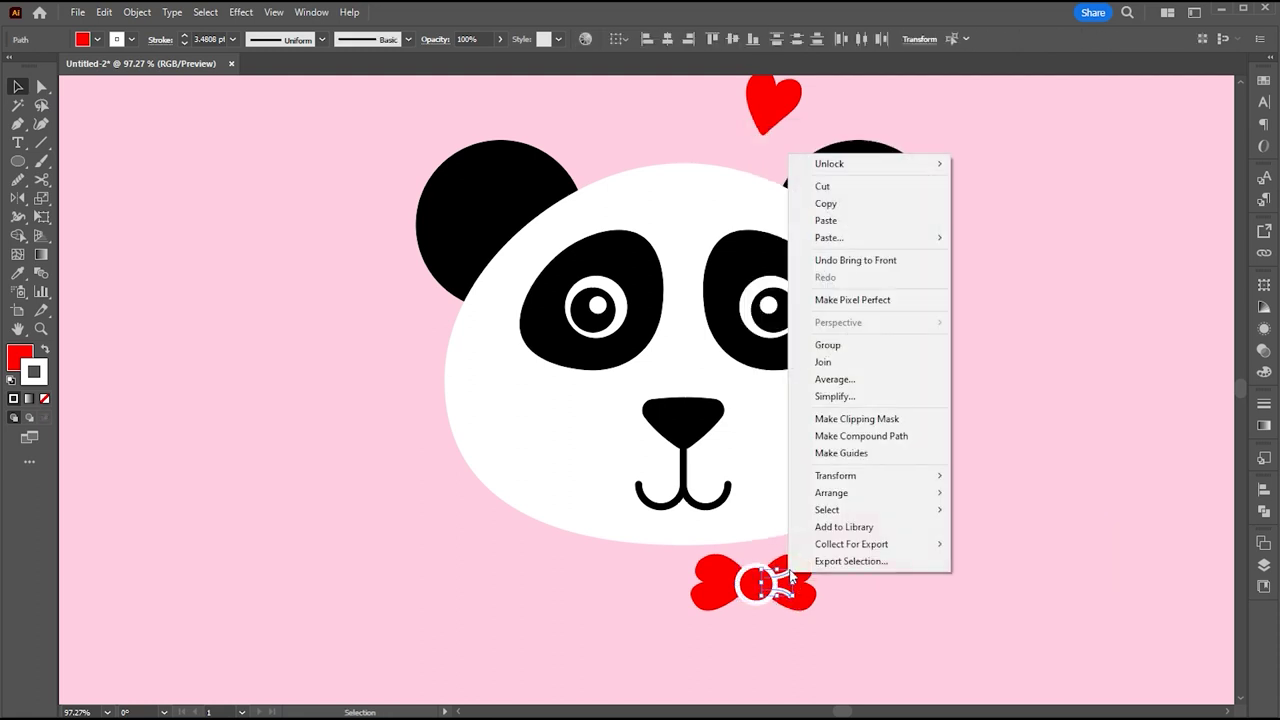
pyautogui.click(830, 345)
pyautogui.moveTo(795, 588); pyautogui.dragTo(735, 593)
pyautogui.press('Return')
pyautogui.click(740, 480)
pyautogui.press('v')
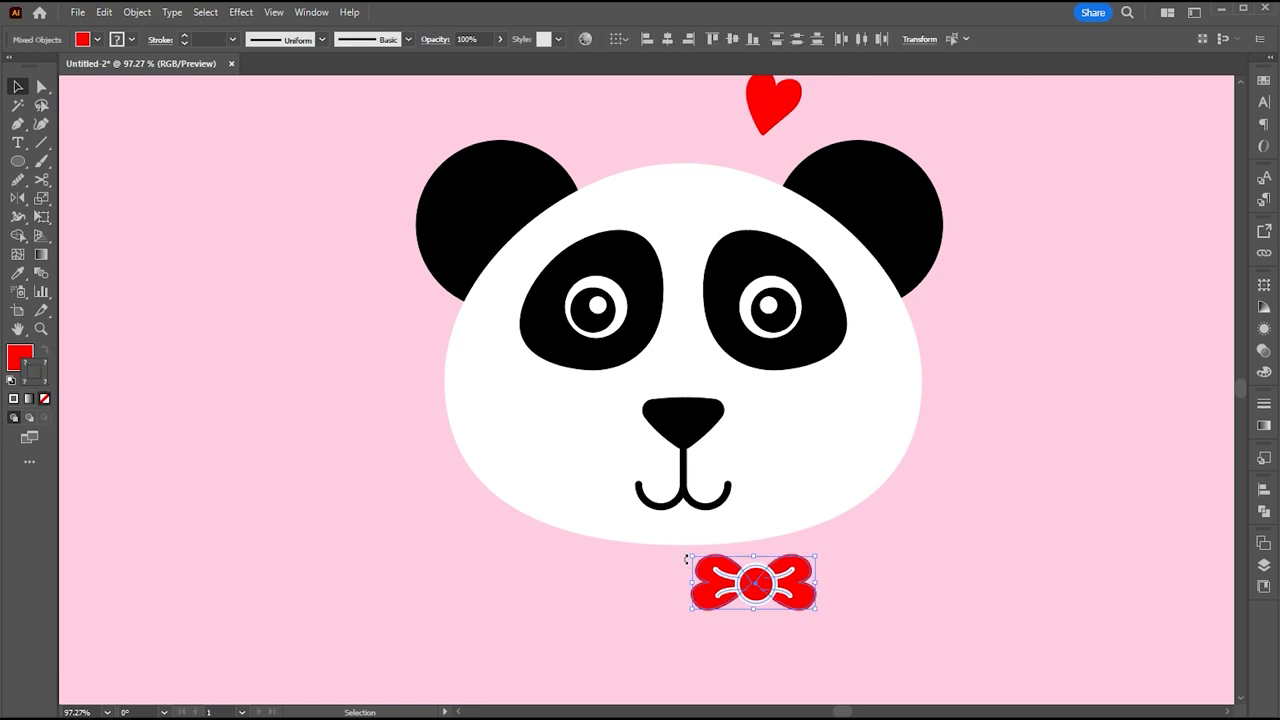
# Reshape the lower lobes of both bow halves by moving their outer anchor points slightly inward
pyautogui.press('a')
pyautogui.click(703, 607)
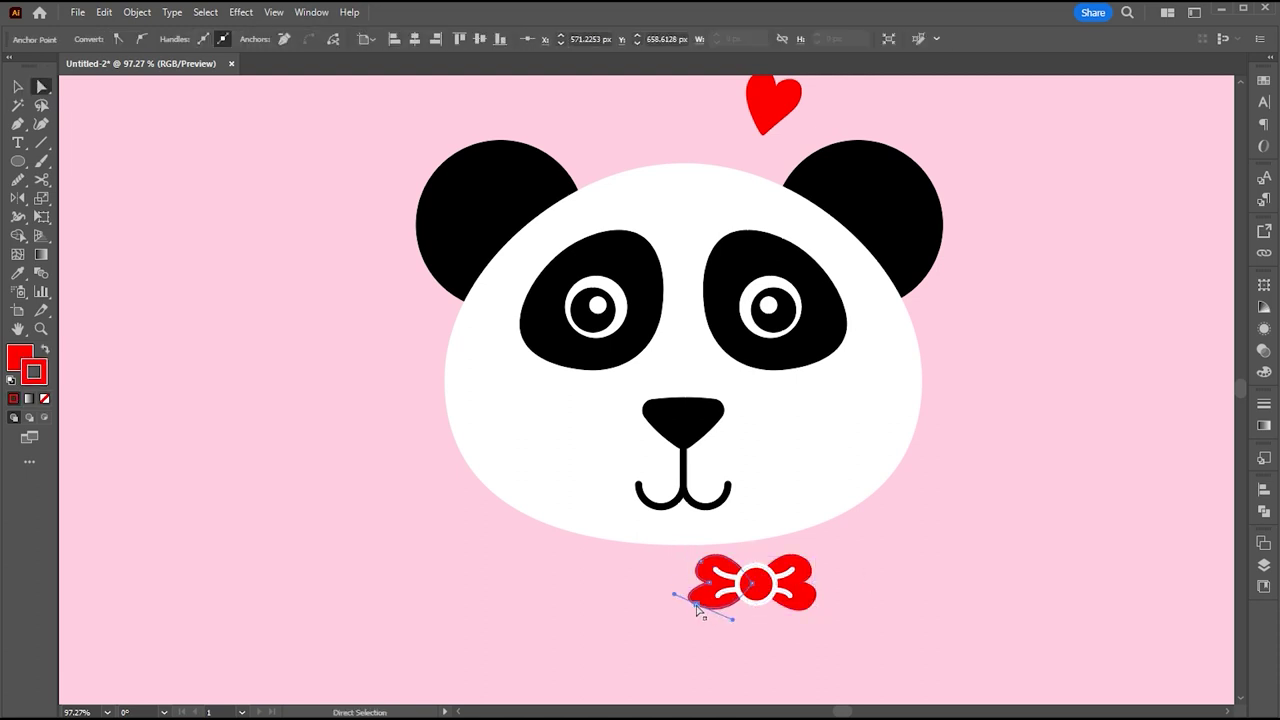
pyautogui.click(854, 610)
pyautogui.click(811, 606)
pyautogui.click(810, 604)
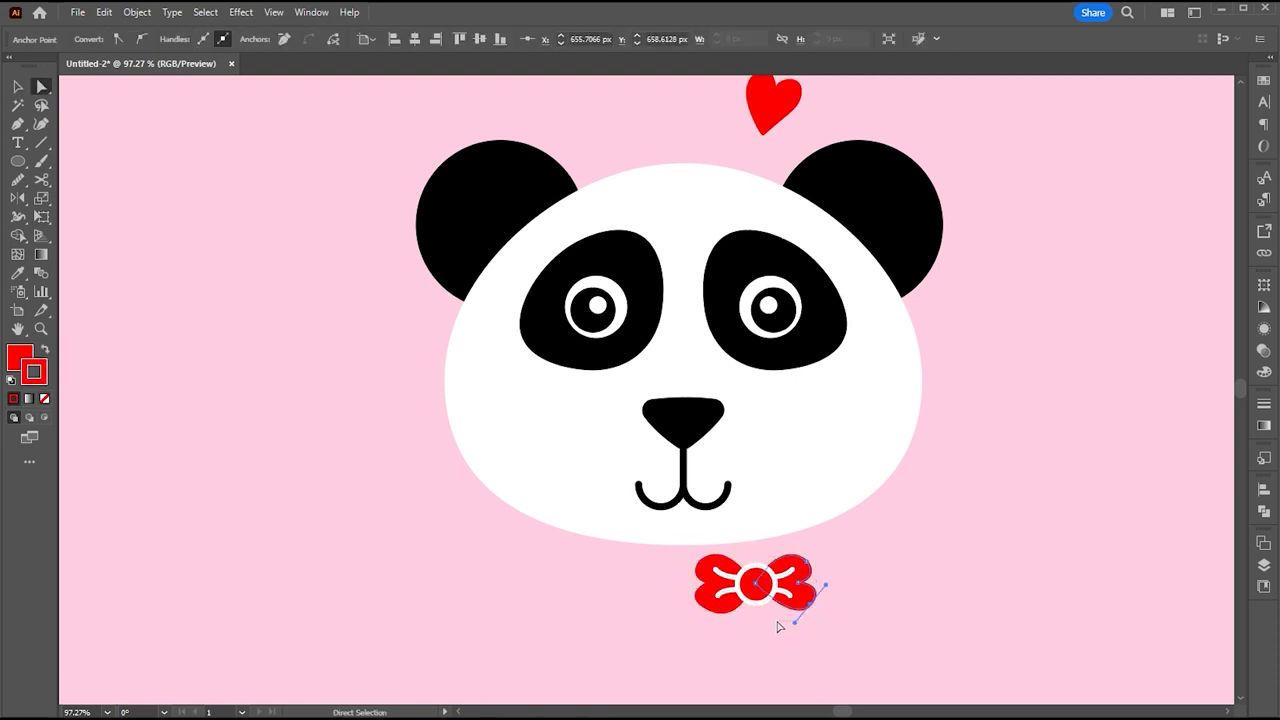
pyautogui.click(886, 601)
# Raise the mouth curves slightly and place the grouped bow tie, slightly enlarged, on the chin beneath the mouth
pyautogui.press('v')
pyautogui.moveTo(750, 600); pyautogui.dragTo(686, 616)
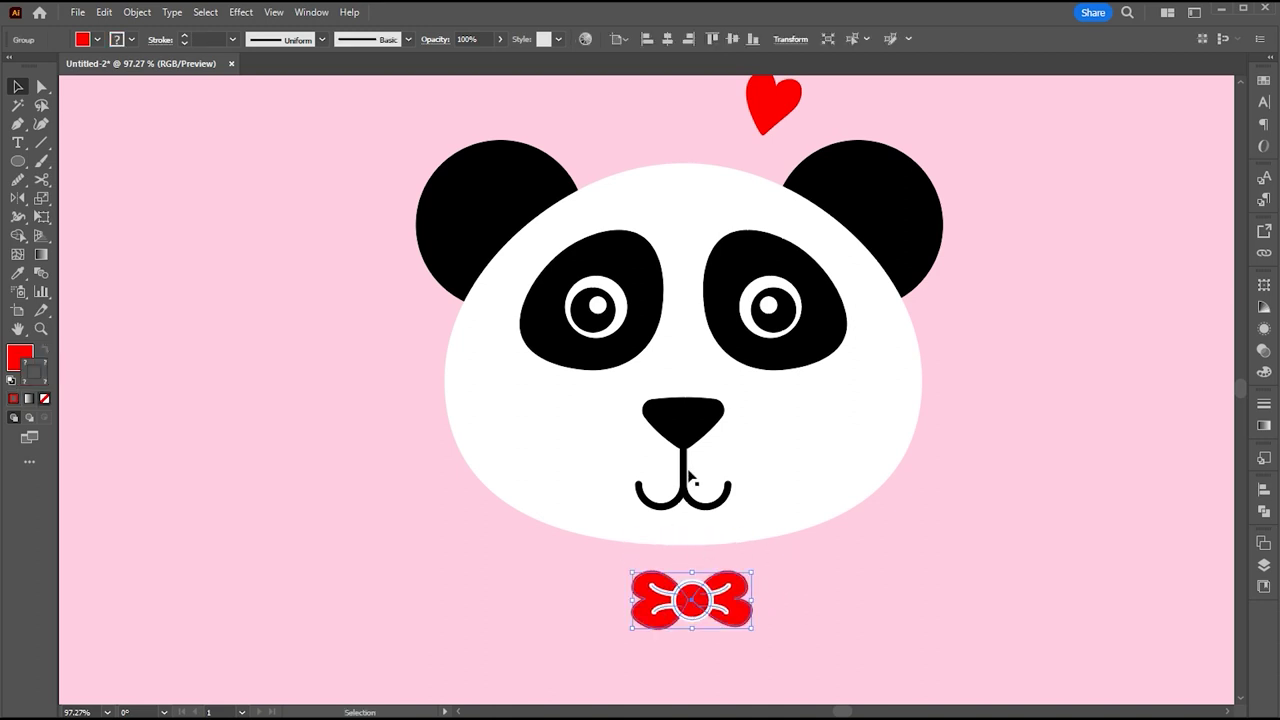
pyautogui.doubleClick(685, 500)
pyautogui.click(686, 483)
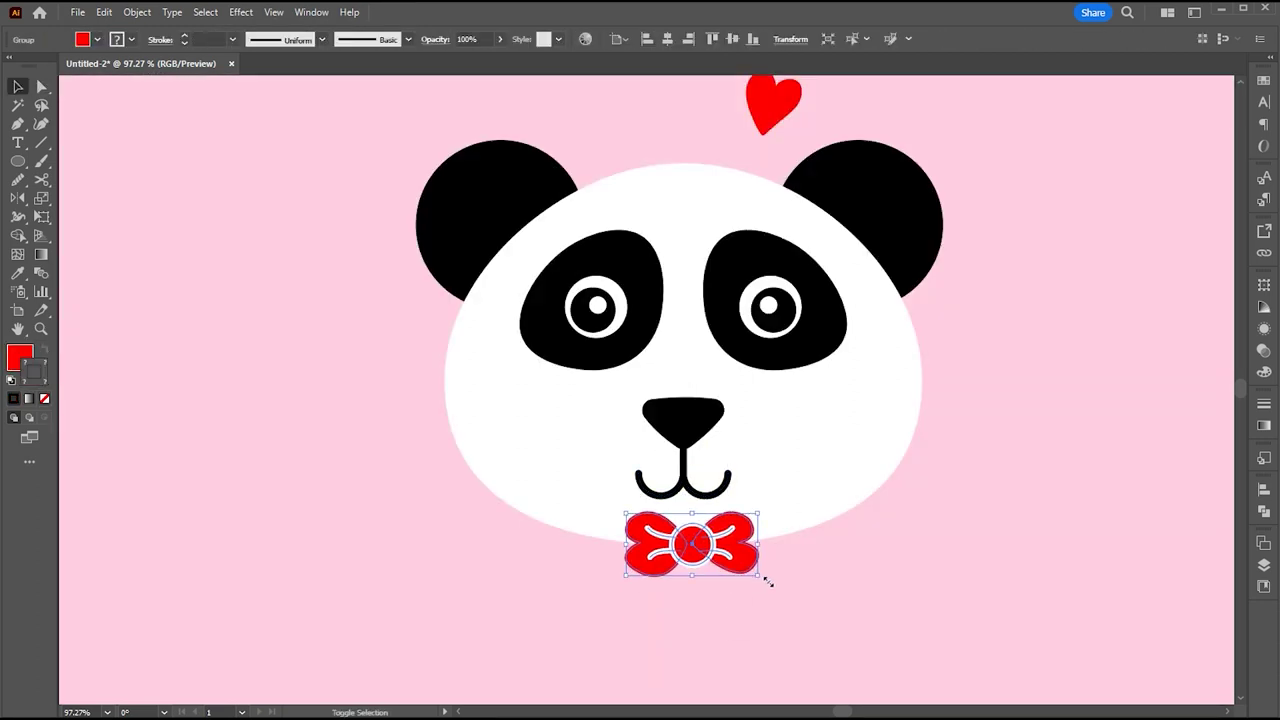
pyautogui.click(837, 564)
pyautogui.moveTo(837, 564); pyautogui.dragTo(831, 604)
pyautogui.hotkey('ctrl', '-')
pyautogui.moveTo(847, 518); pyautogui.dragTo(846, 538)
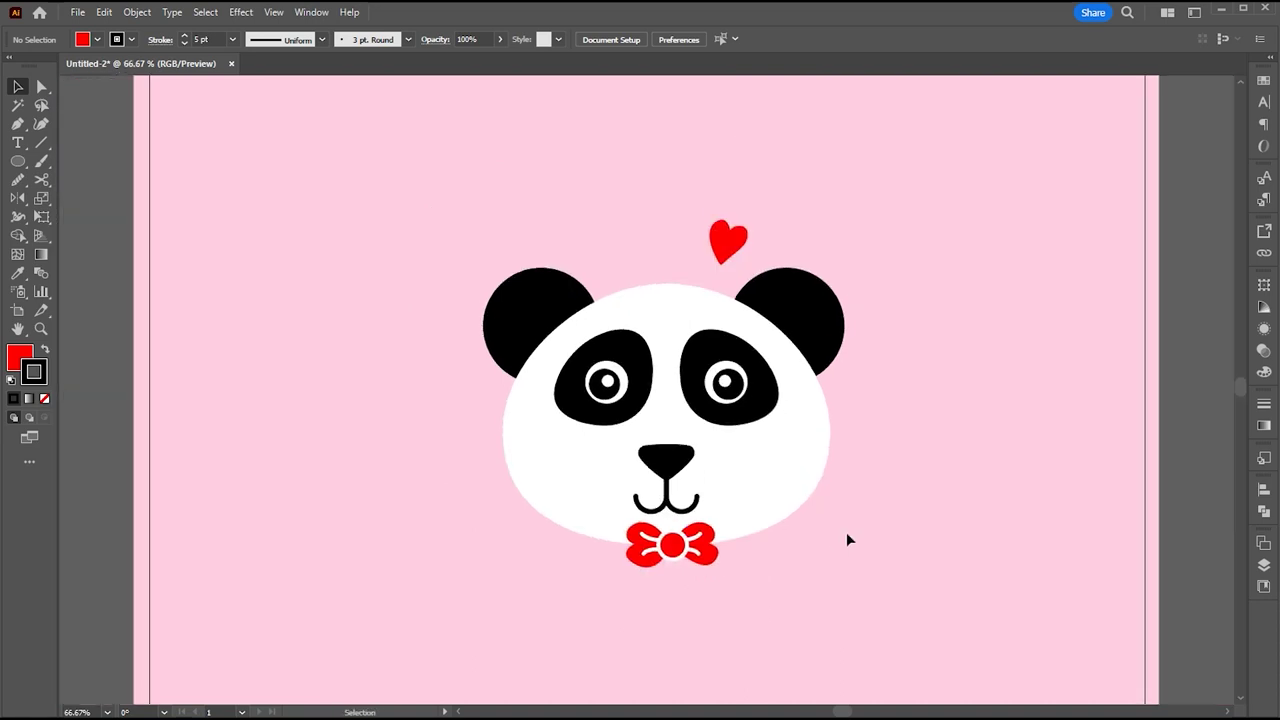
# Flatten the lower edges of both eye patches and move the eyes down slightly
pyautogui.press('a')
pyautogui.click(735, 424)
pyautogui.moveTo(604, 426); pyautogui.dragTo(600, 421)
pyautogui.moveTo(729, 425); pyautogui.dragTo(741, 406)
pyautogui.press('v')
pyautogui.click(933, 459)
pyautogui.click(1014, 492)
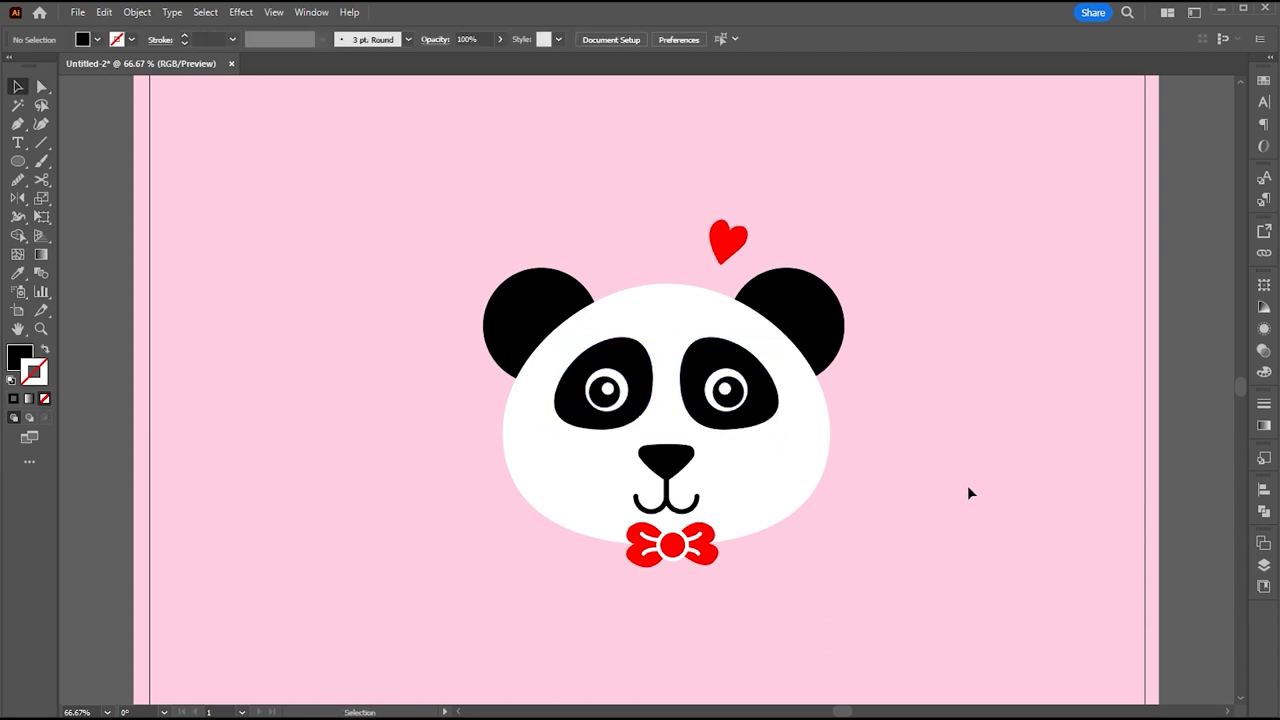
# Scale both eyes up slightly
pyautogui.click(765, 414)
pyautogui.moveTo(779, 430); pyautogui.dragTo(785, 433)
pyautogui.click(960, 461)
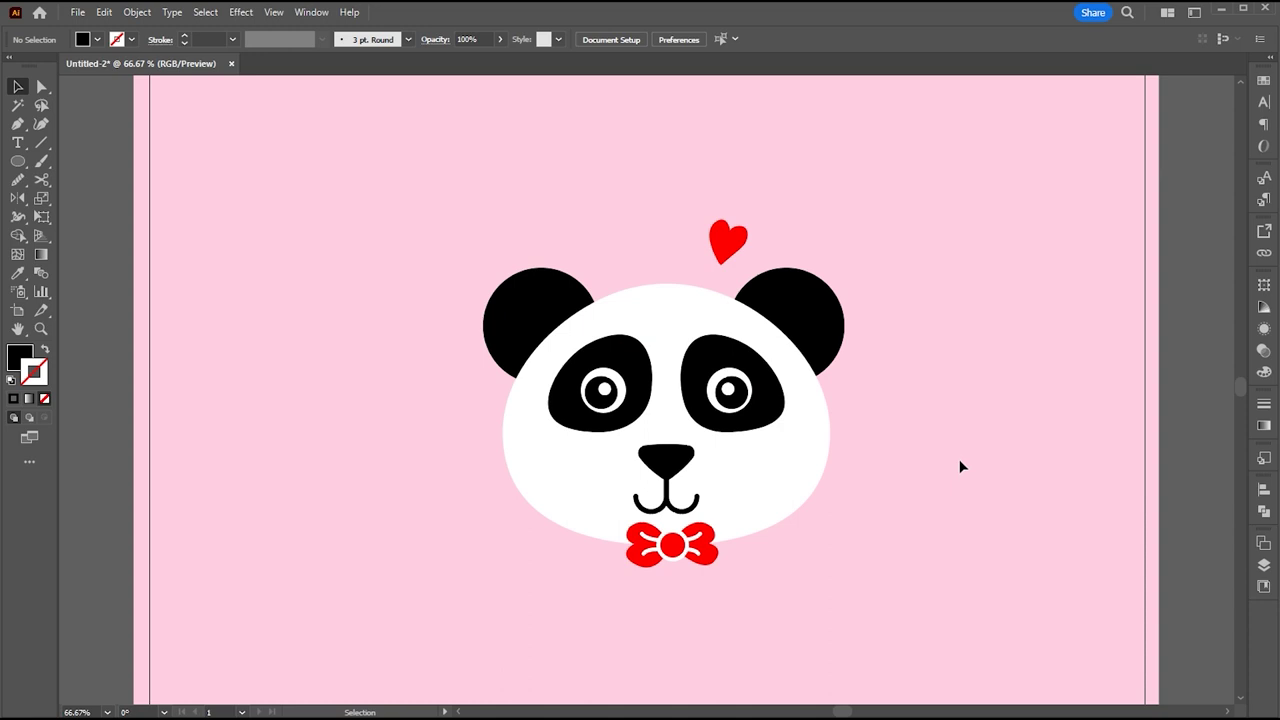
# Select the whole panda with its bow tie and heart and group it
pyautogui.moveTo(991, 157); pyautogui.dragTo(443, 609)
pyautogui.rightClick(556, 128)
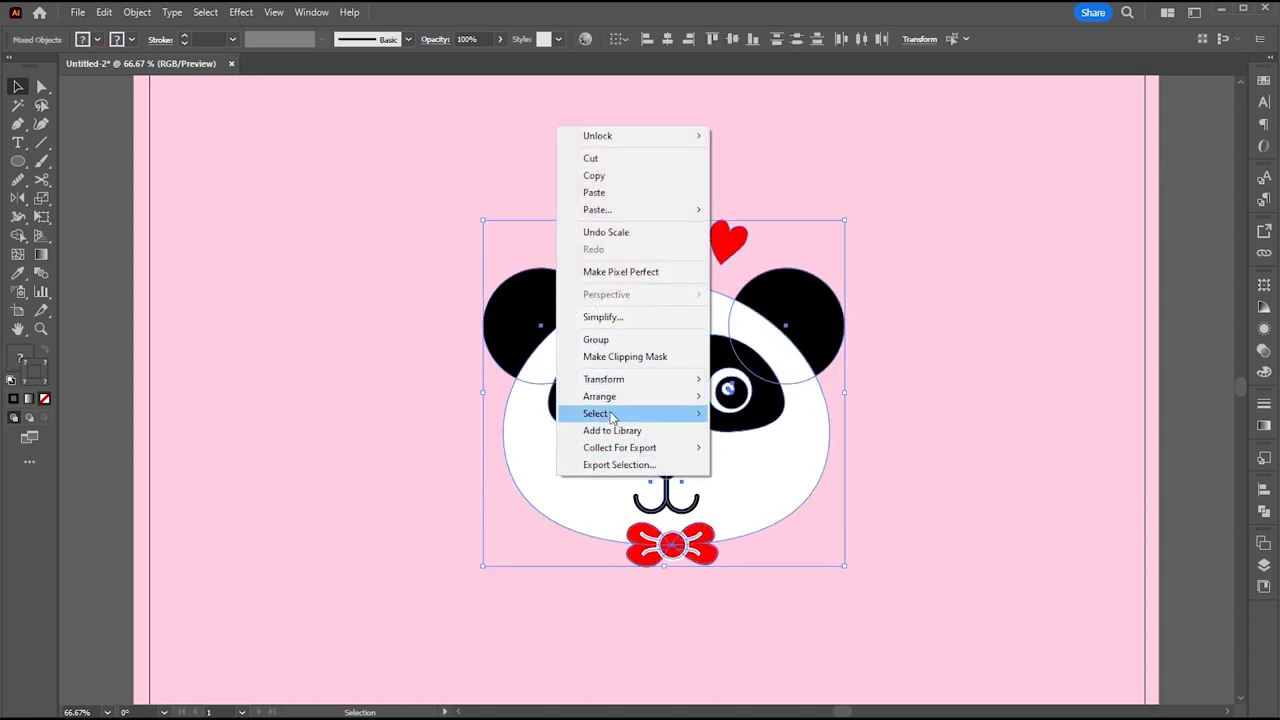
pyautogui.click(605, 341)
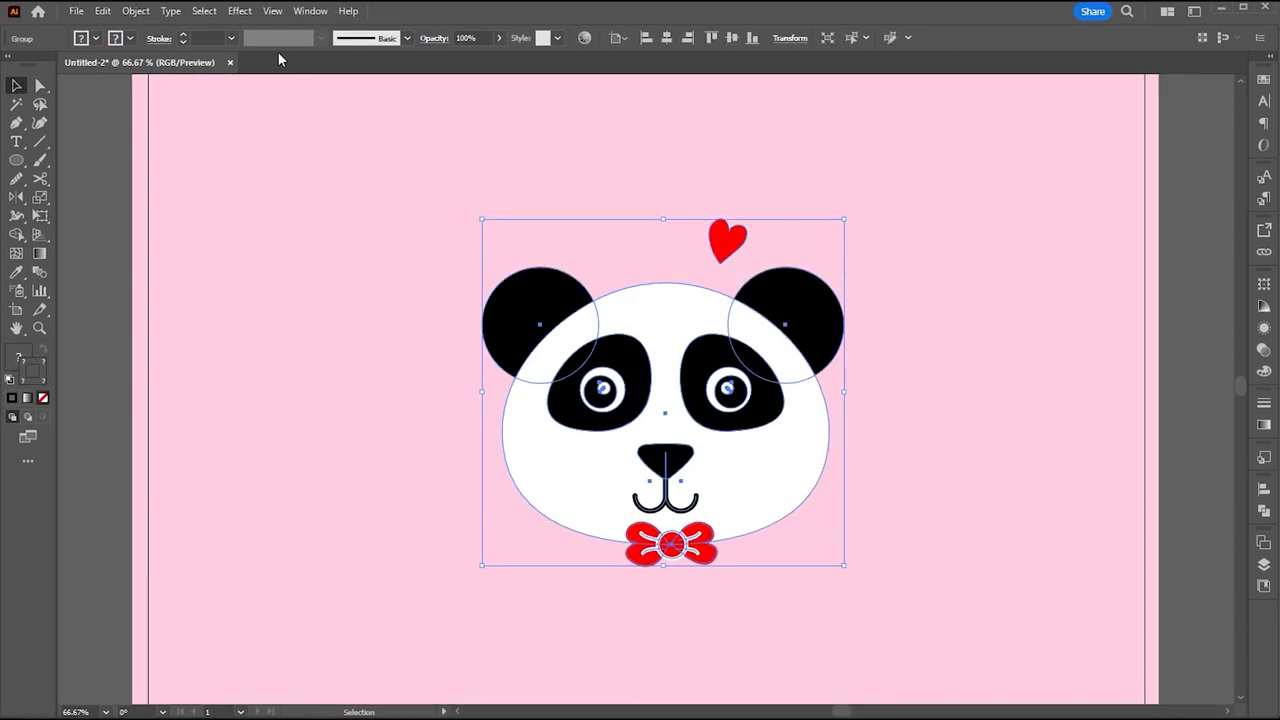
# Apply the 3D Inflate effect to the grouped panda with a depth of 10 px
pyautogui.click(240, 12)
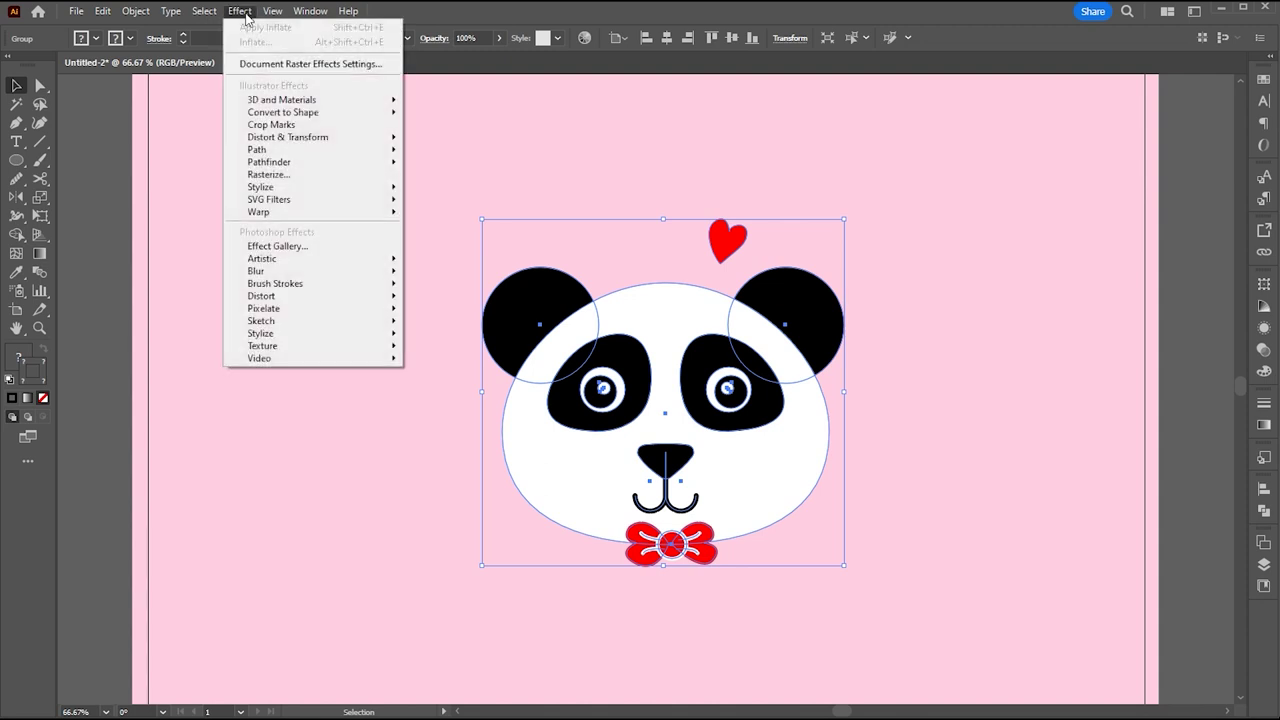
pyautogui.moveTo(276, 106)
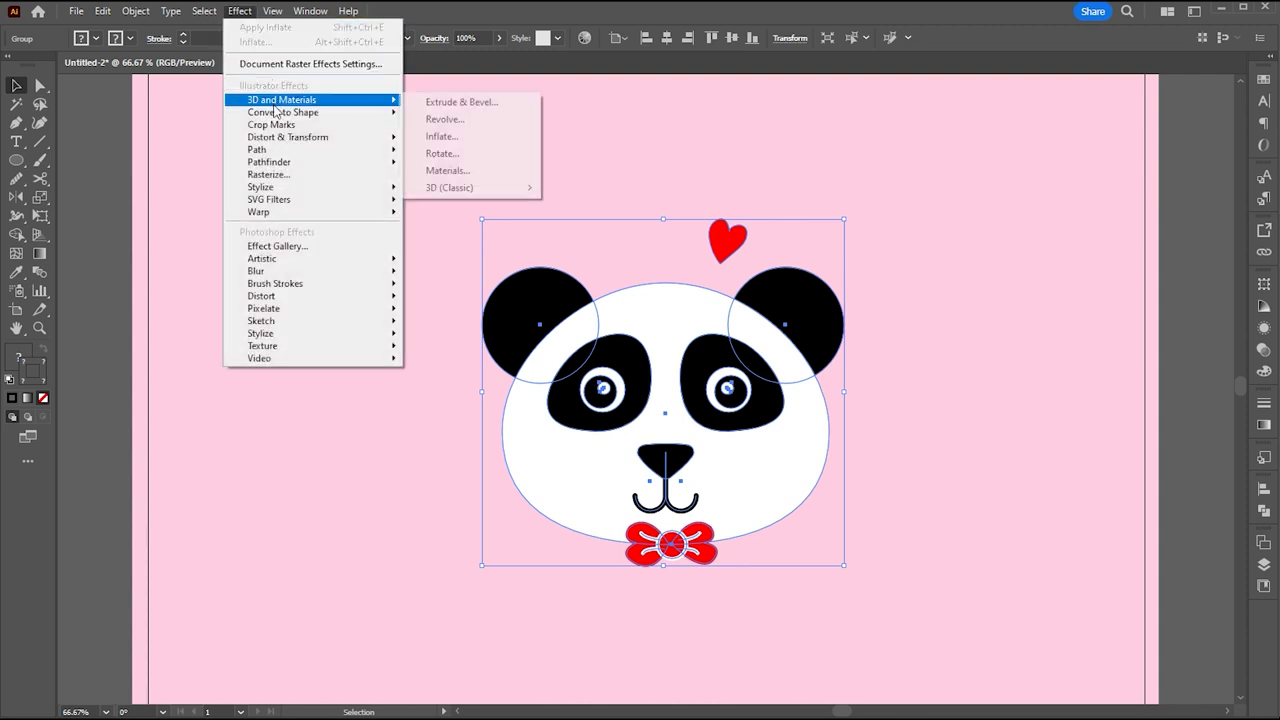
pyautogui.click(455, 137)
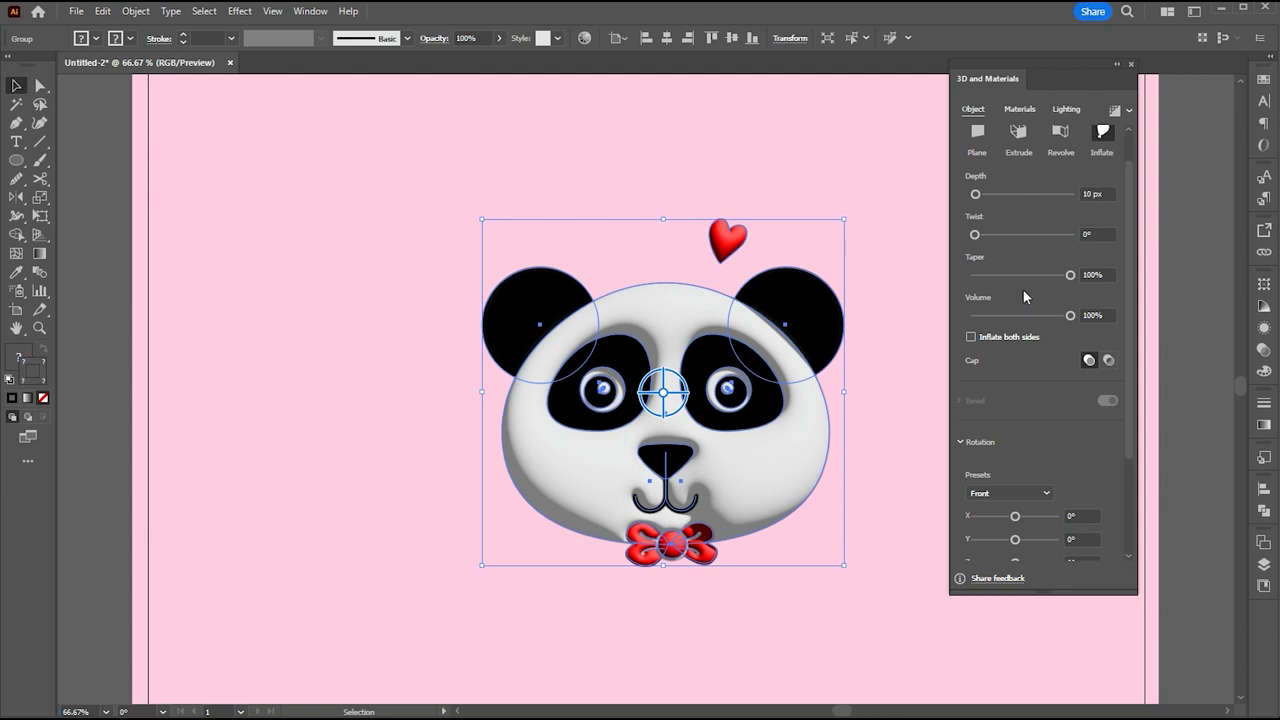
pyautogui.click(1082, 193)
pyautogui.click(1089, 180)
pyautogui.moveTo(1129, 271); pyautogui.dragTo(1138, 238)
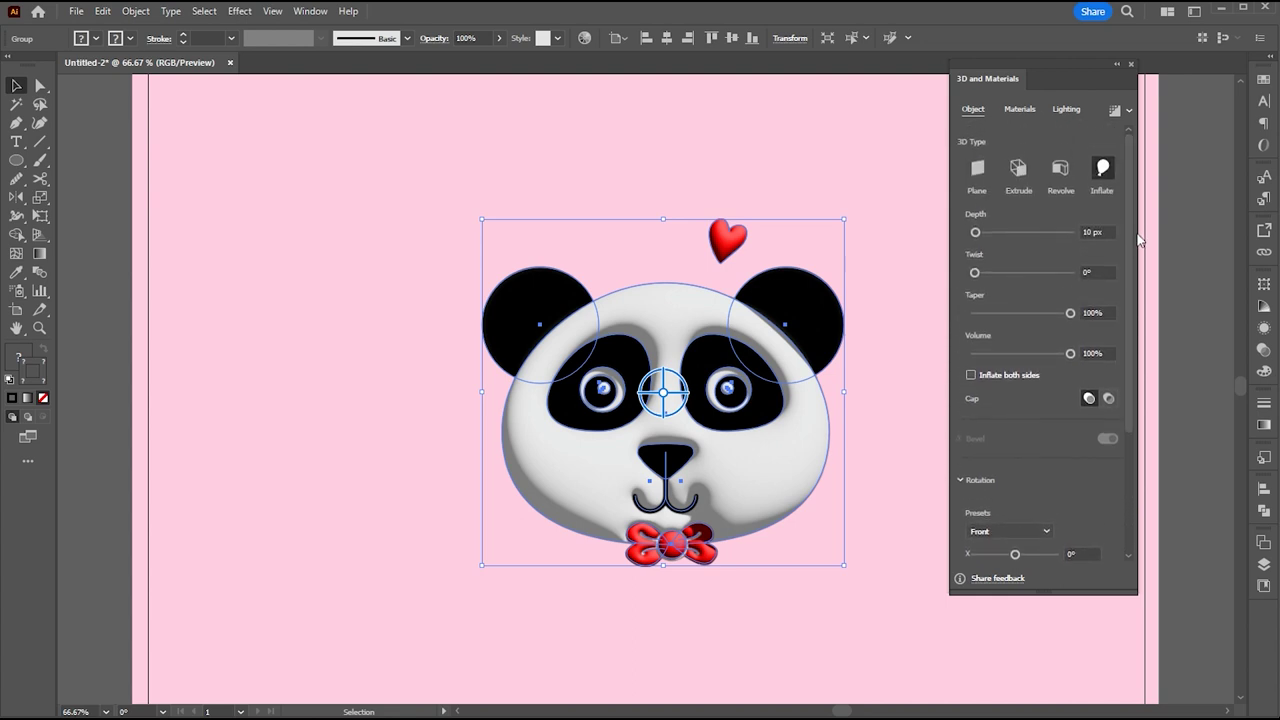
# Set the default material's roughness to 0.08 and turn on the ray-traced render
pyautogui.click(1022, 109)
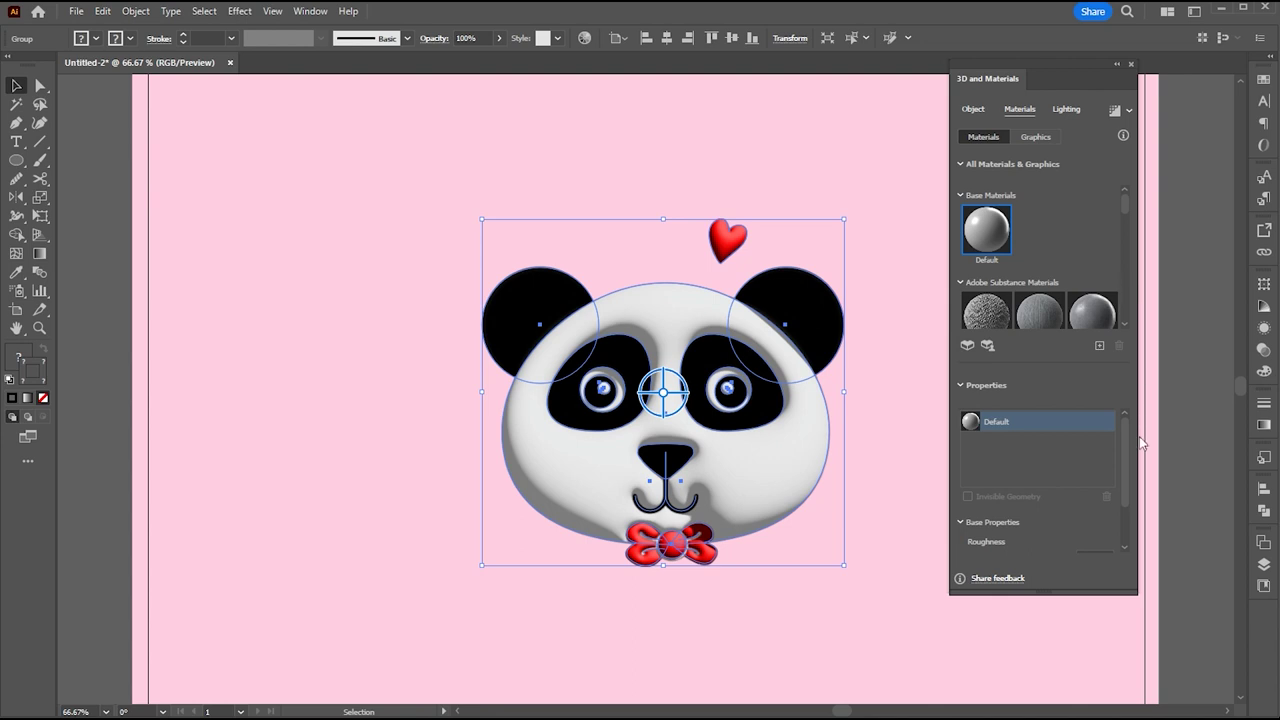
pyautogui.moveTo(1125, 451); pyautogui.dragTo(1118, 512)
pyautogui.click(1088, 498)
pyautogui.write('0.08')
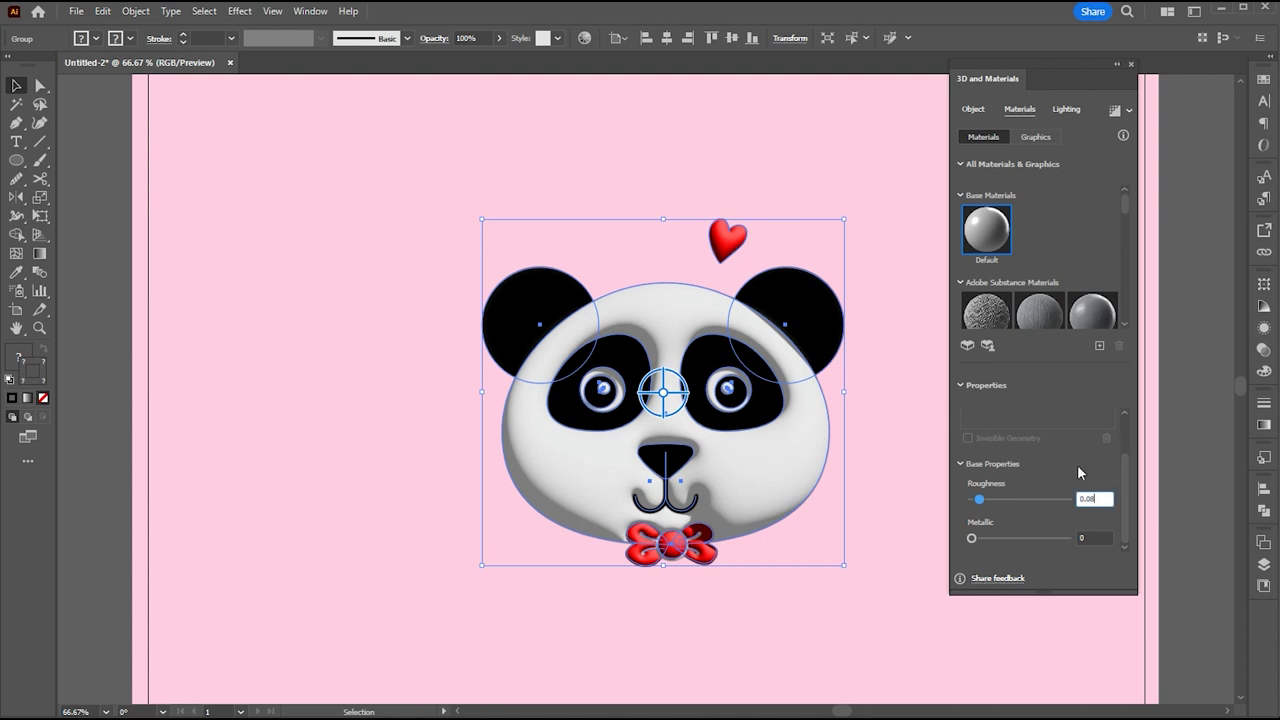
pyautogui.click(1116, 111)
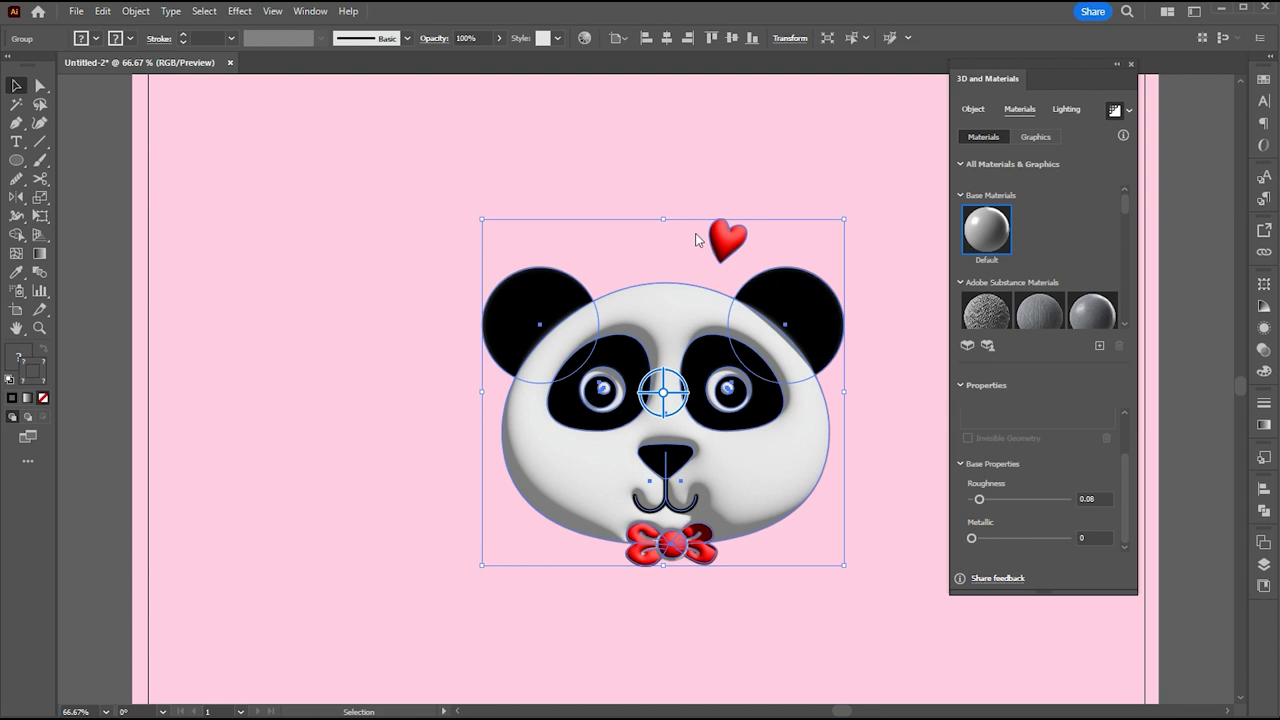
# Check the rendered panda without a selection, then reselect the group and turn off ray tracing
pyautogui.click(699, 169)
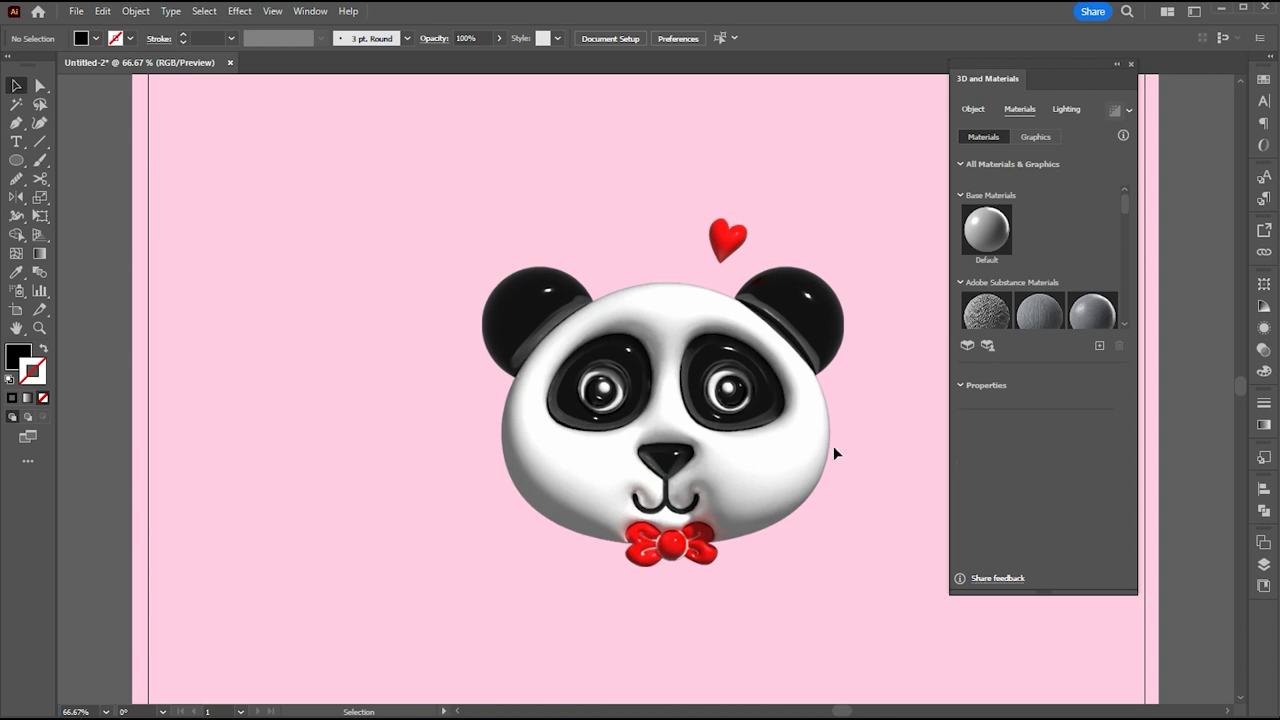
pyautogui.click(755, 450)
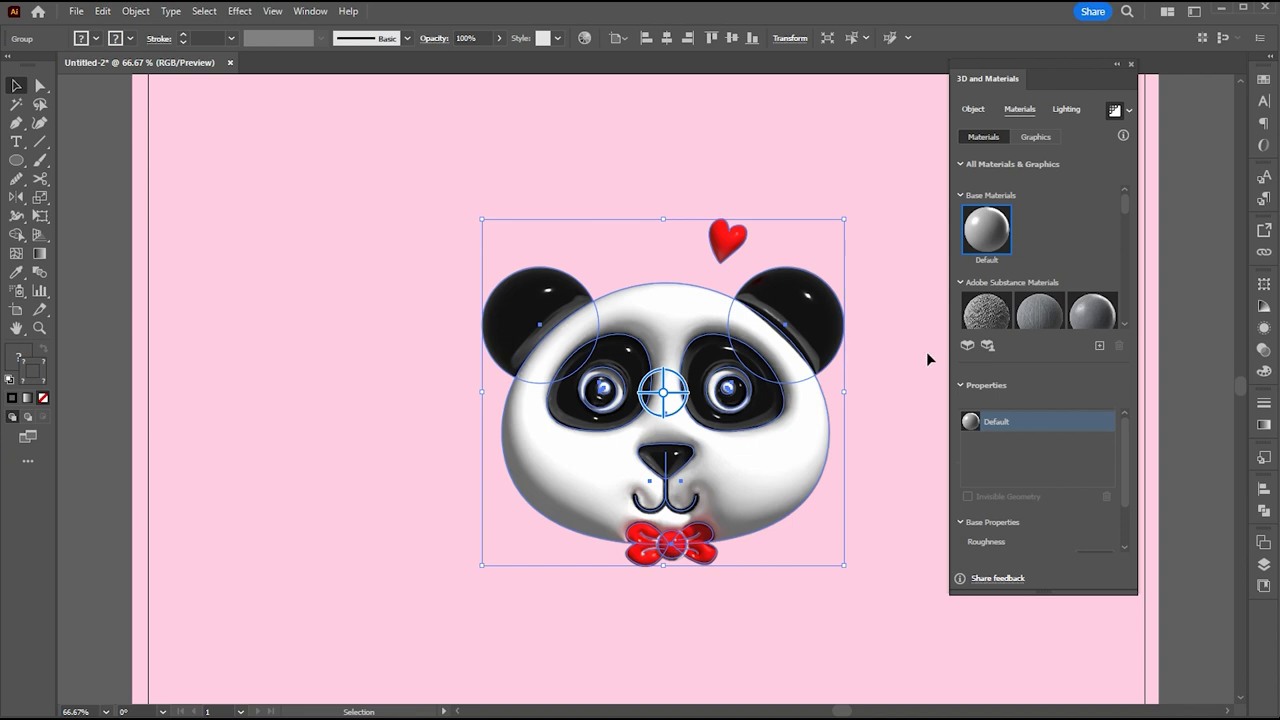
pyautogui.click(1114, 110)
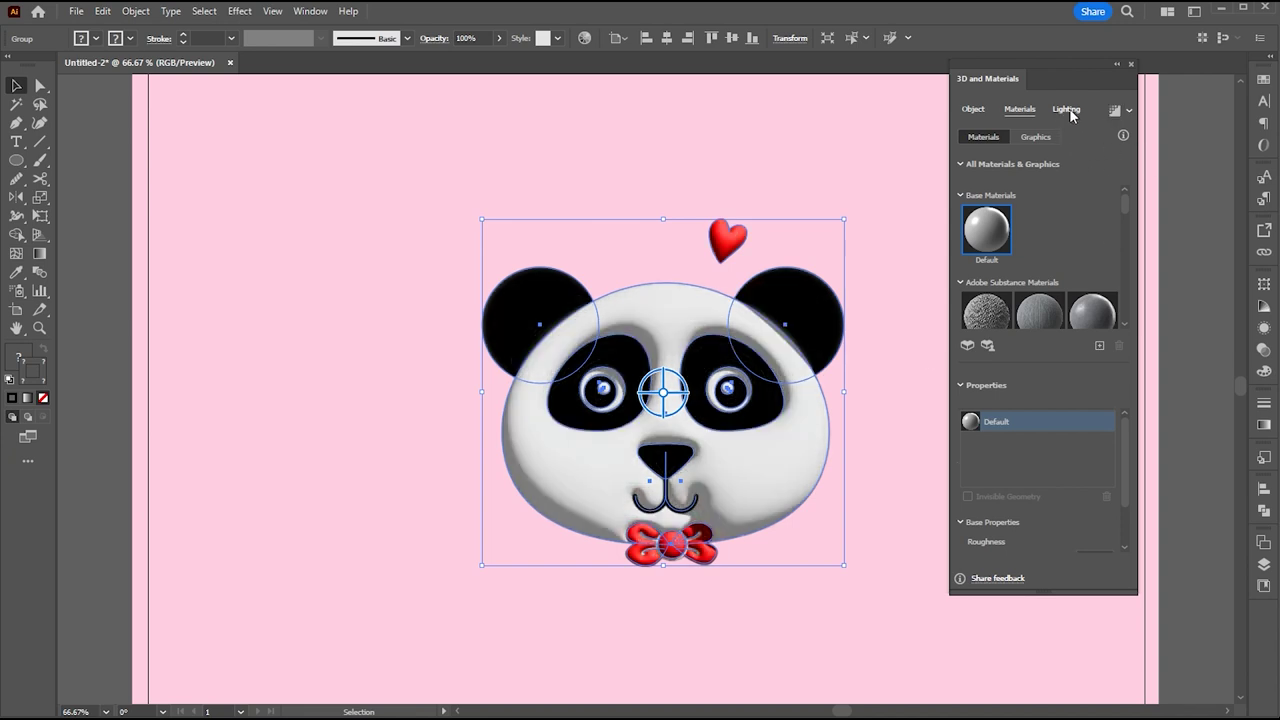
# Adjust the panda group's lighting to 92° rotation, 41° height, 26% softness and 59% ambient light intensity
pyautogui.click(1068, 110)
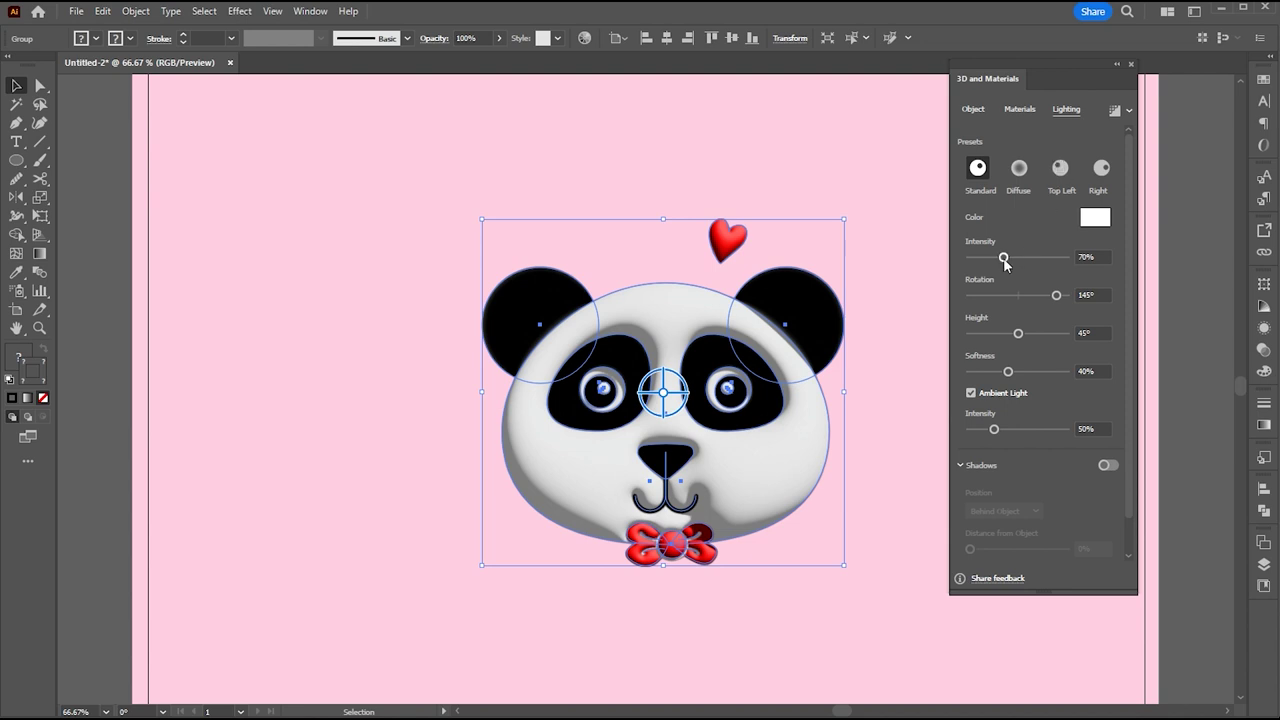
pyautogui.moveTo(1056, 300); pyautogui.dragTo(1042, 300)
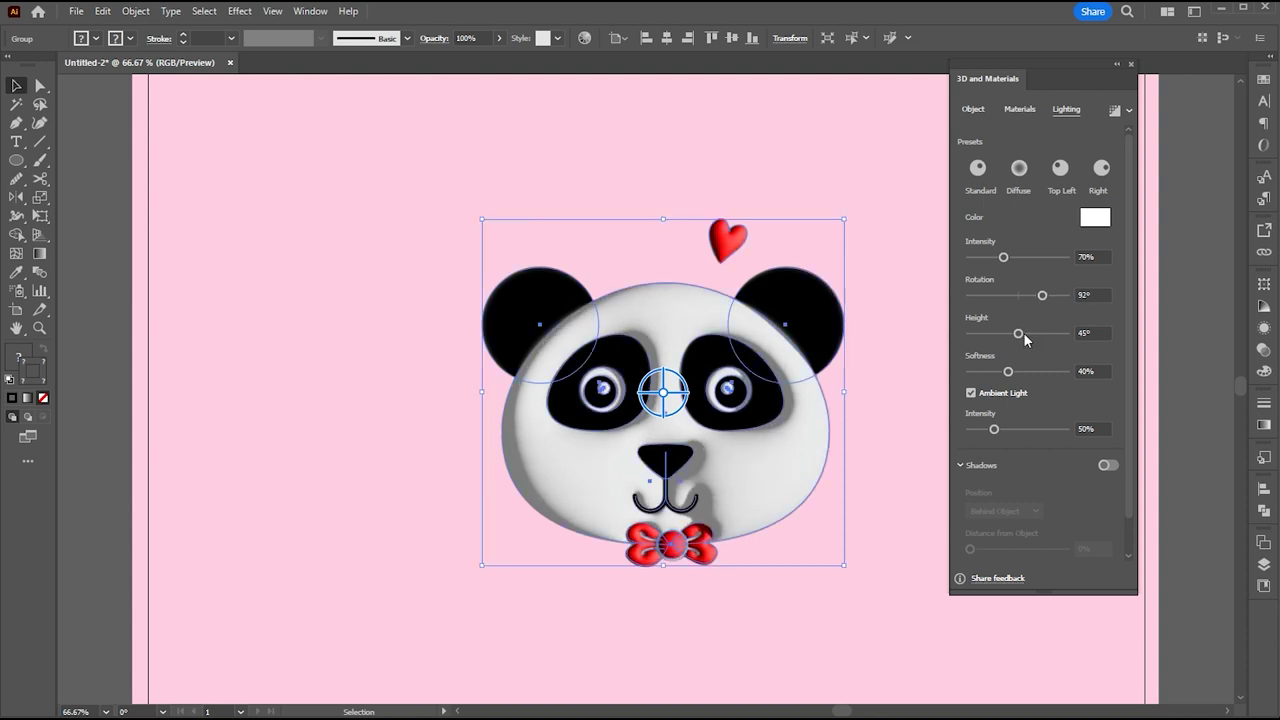
pyautogui.moveTo(1018, 338); pyautogui.dragTo(1014, 338)
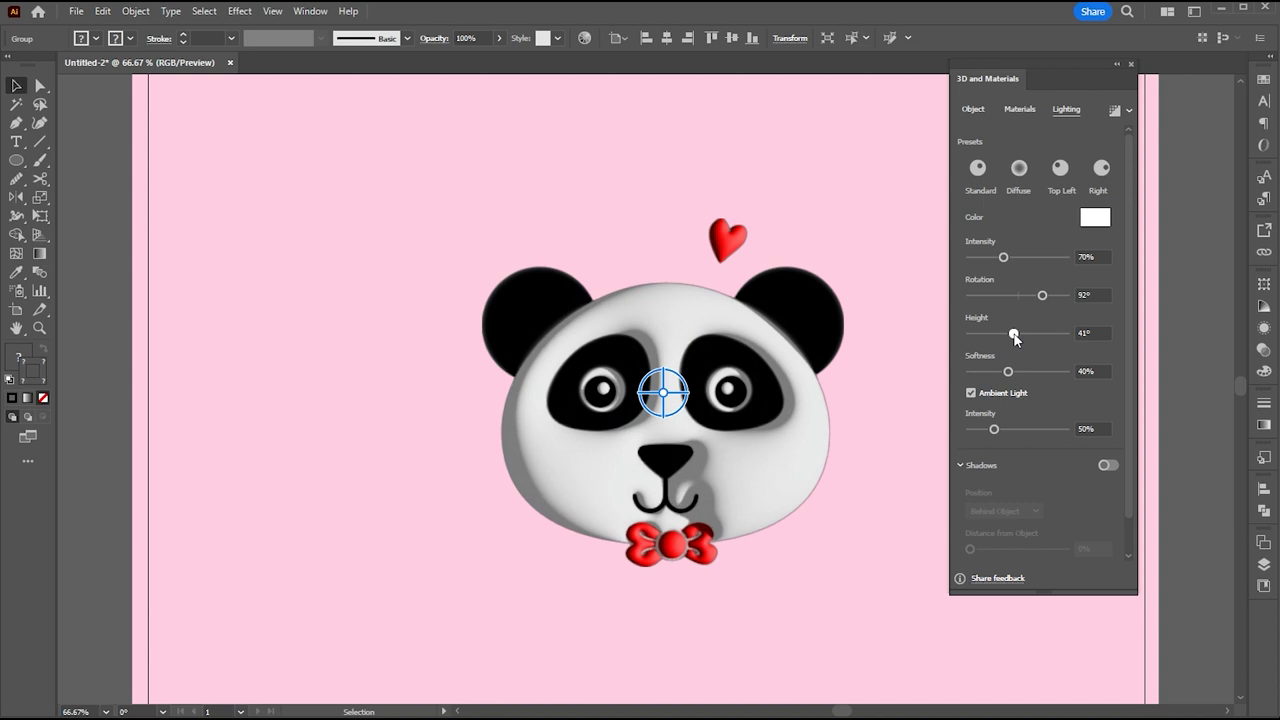
pyautogui.moveTo(1008, 371); pyautogui.dragTo(996, 374)
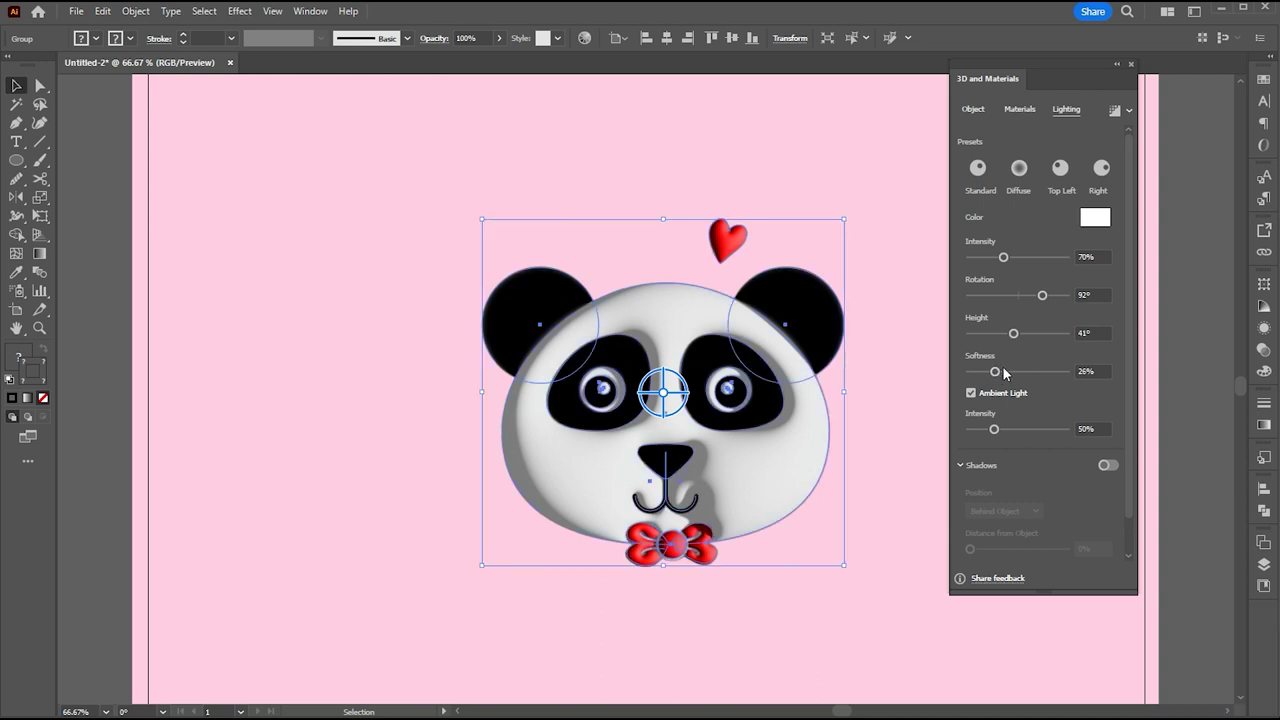
pyautogui.moveTo(1001, 430); pyautogui.dragTo(997, 431)
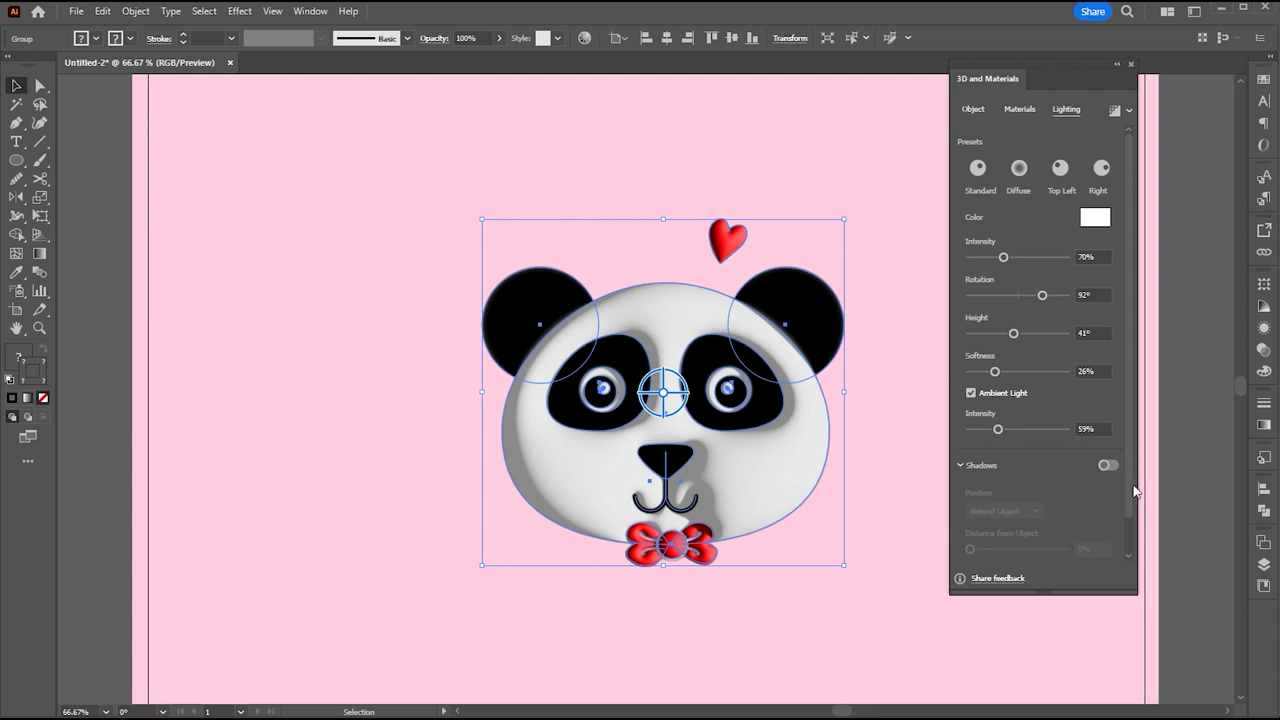
# Enable shadows behind the panda group with a 4% distance from the object and 124% shadow bounds
pyautogui.moveTo(1133, 492); pyautogui.dragTo(1124, 542)
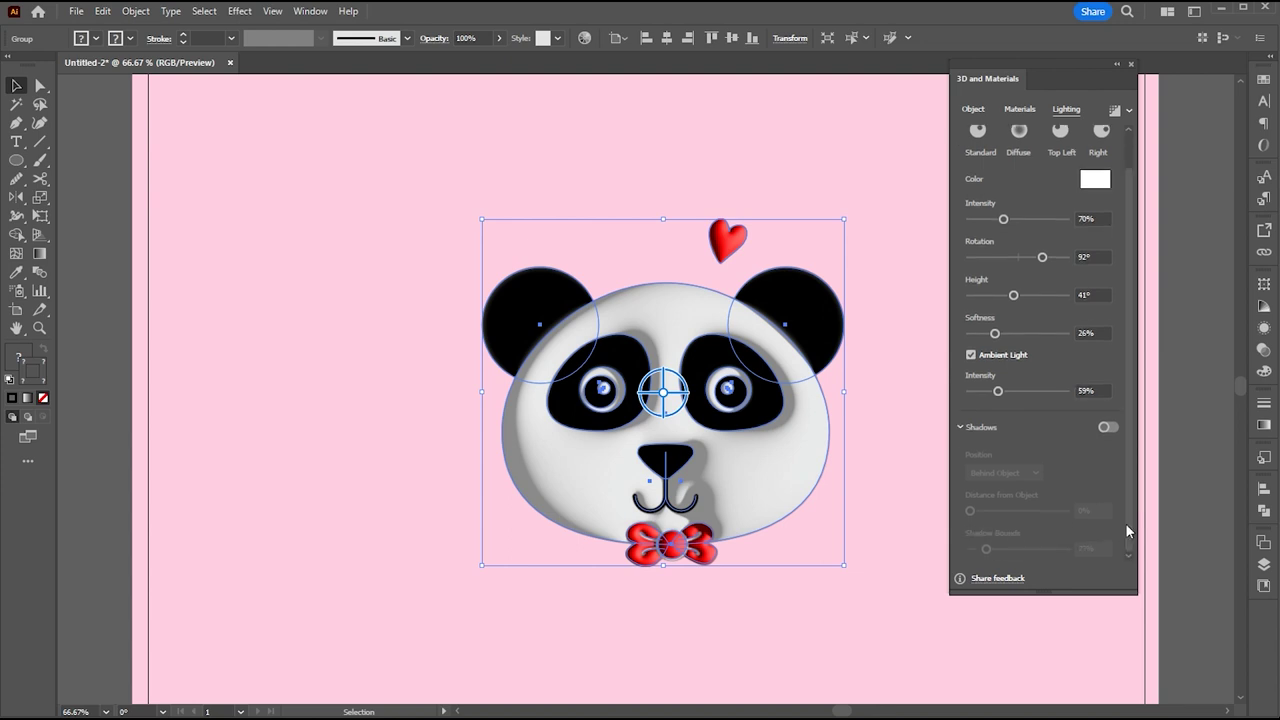
pyautogui.click(1106, 428)
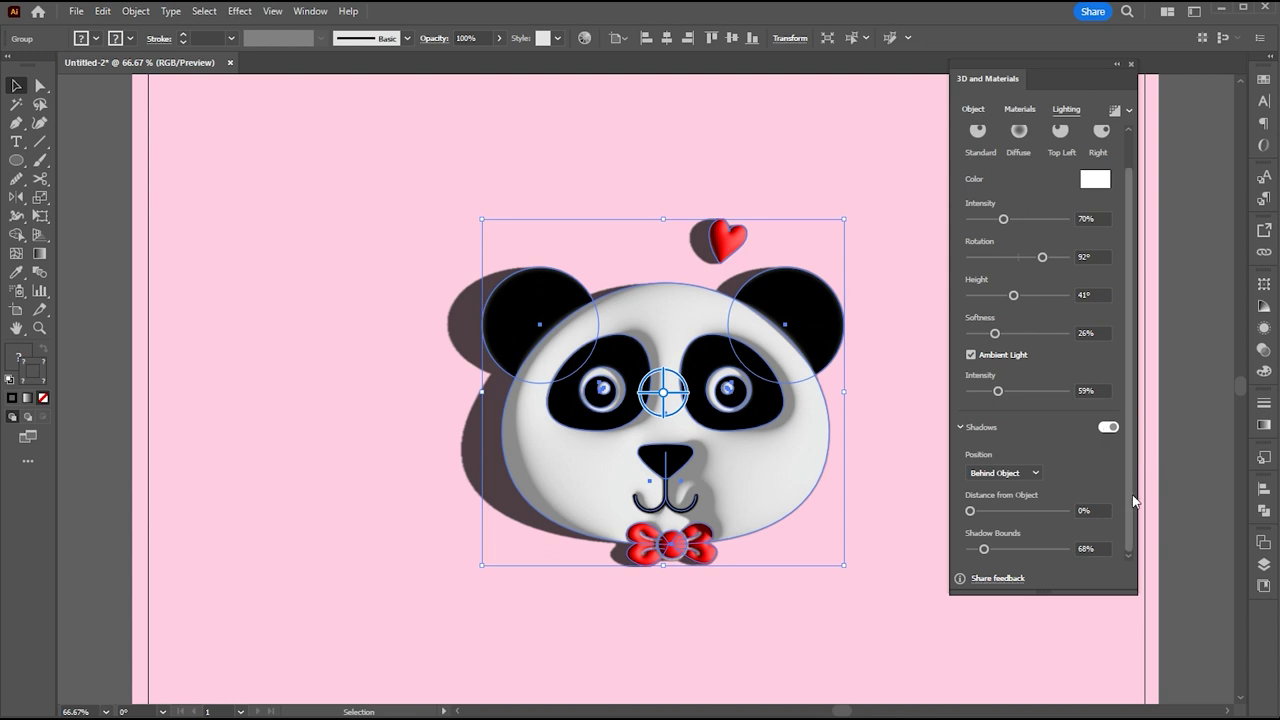
pyautogui.click(1085, 547)
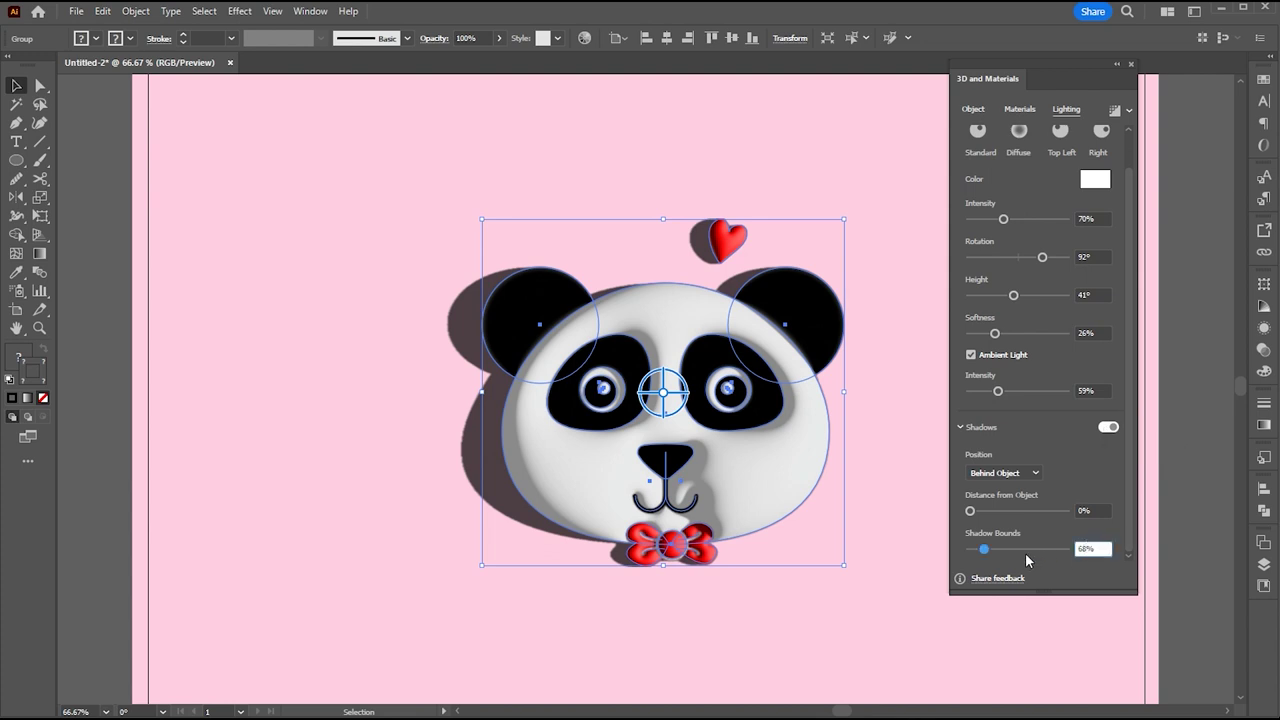
pyautogui.click(1088, 511)
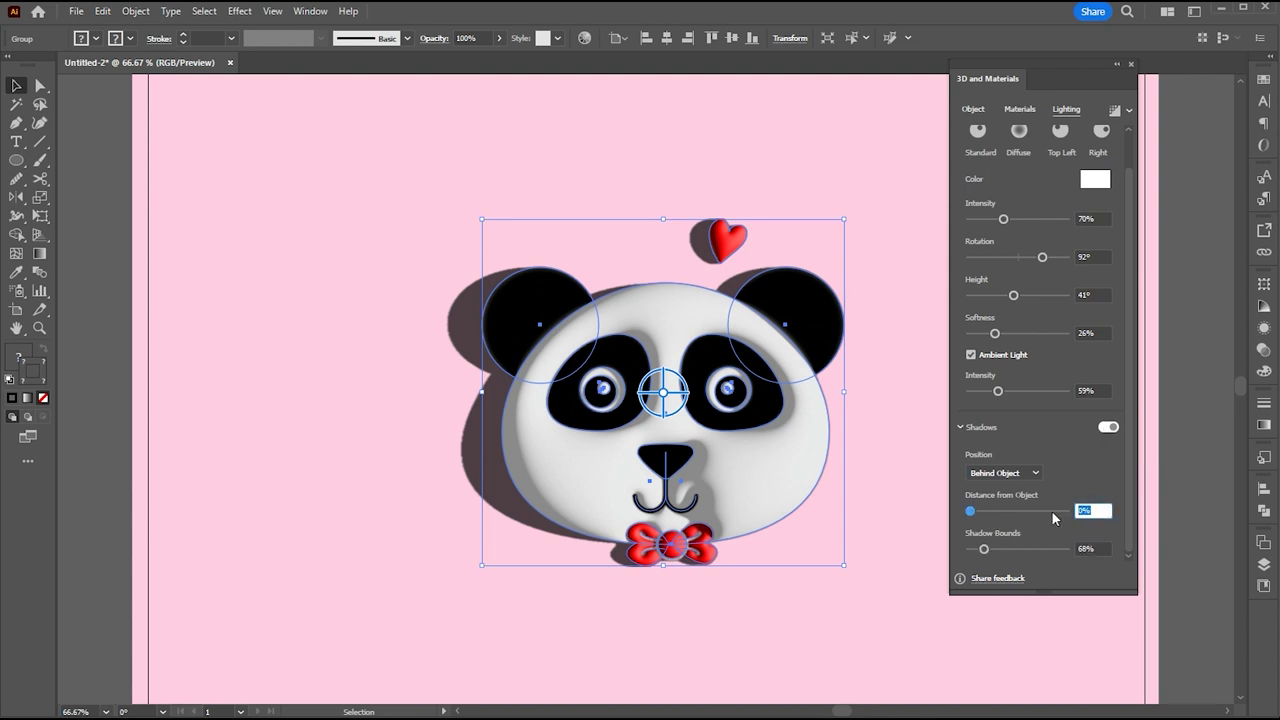
pyautogui.write('4')
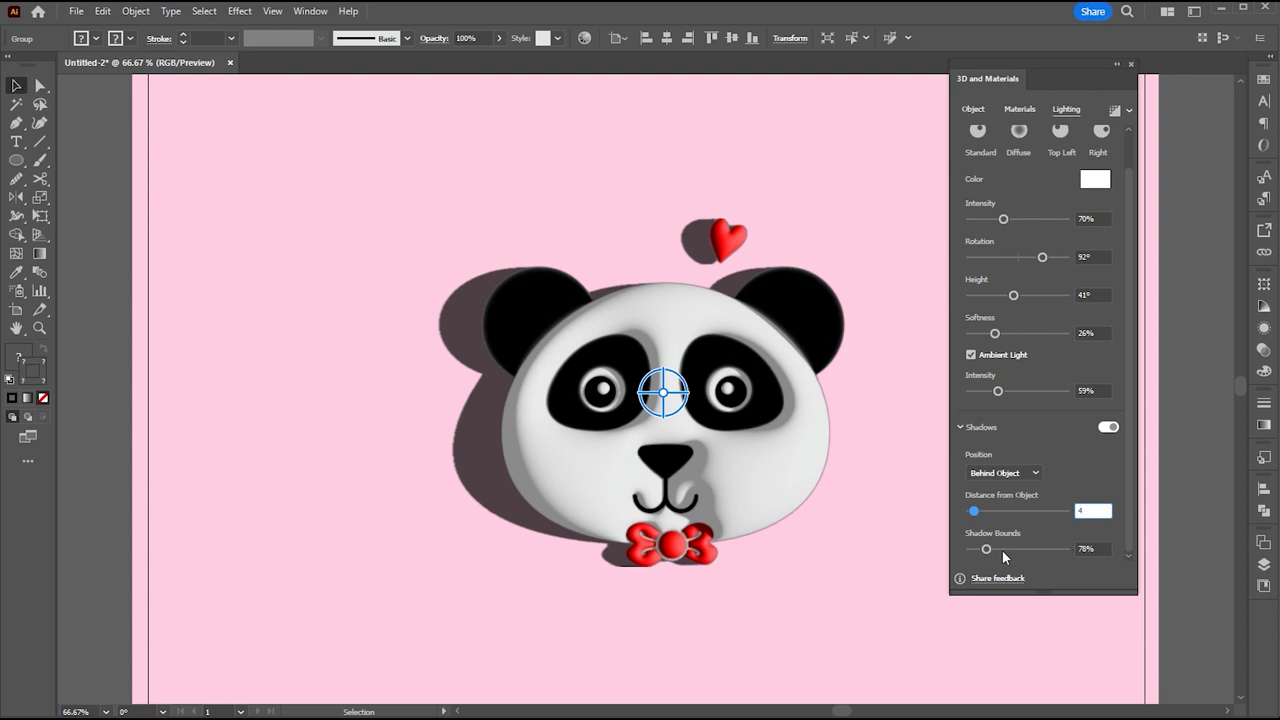
pyautogui.moveTo(992, 551); pyautogui.dragTo(999, 549)
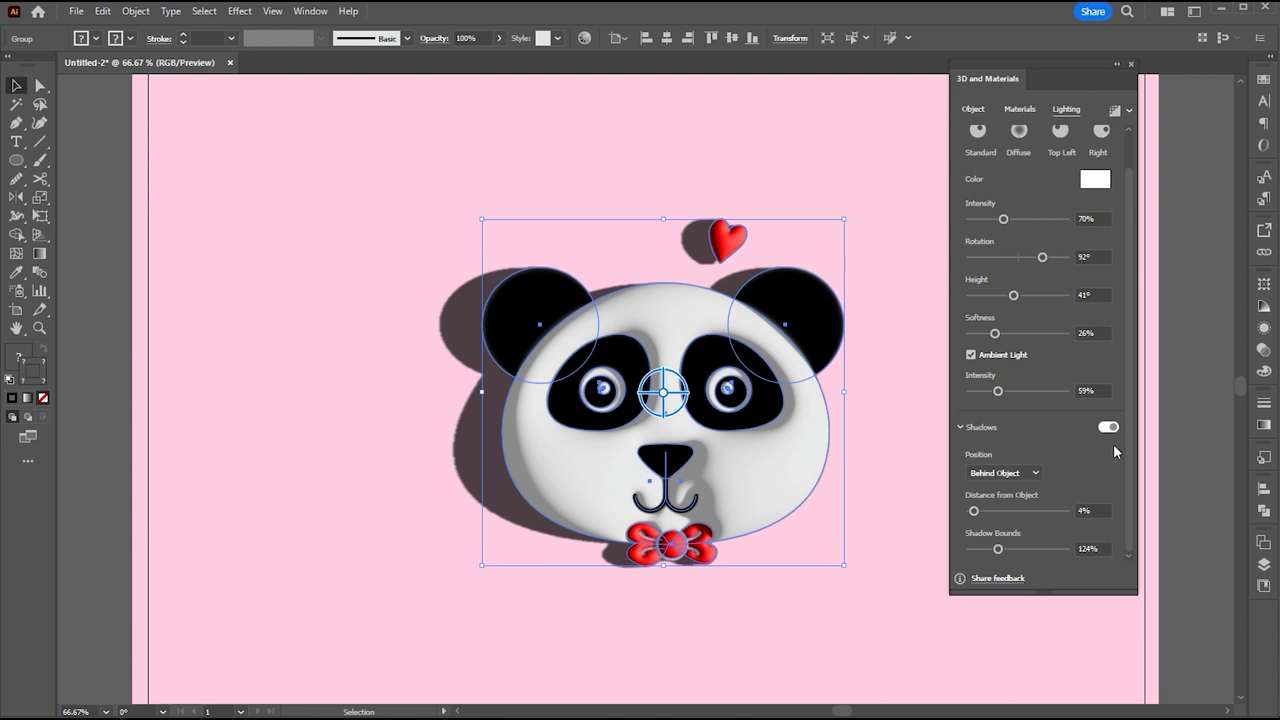
# Render the panda group with ray tracing on, deselect it and close the 3D and Materials settings
pyautogui.moveTo(1131, 426); pyautogui.dragTo(1128, 391)
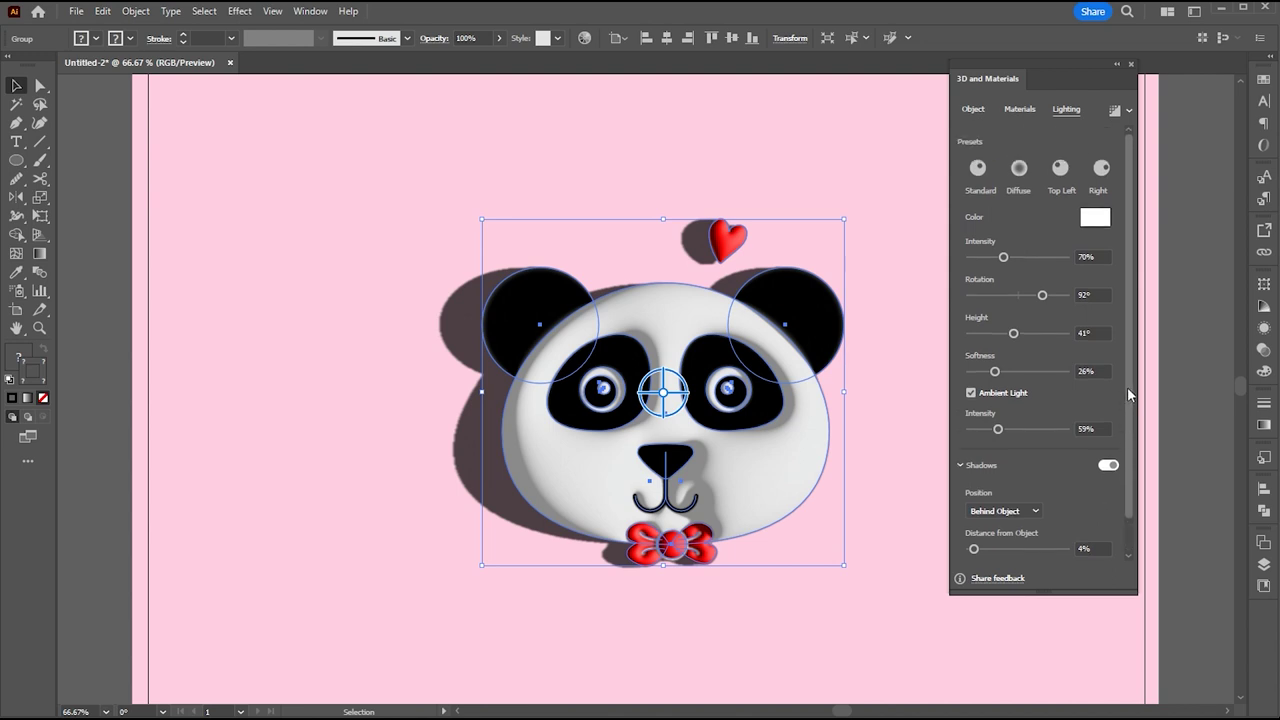
pyautogui.click(1129, 111)
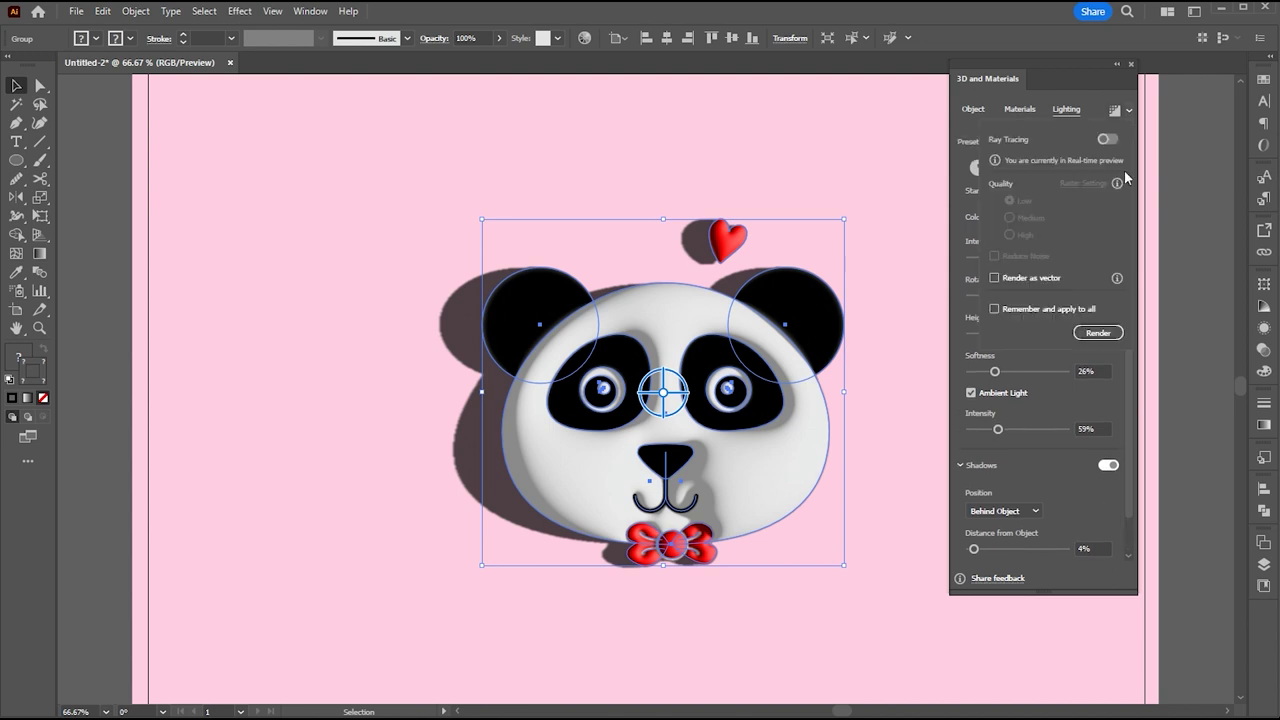
pyautogui.click(1108, 333)
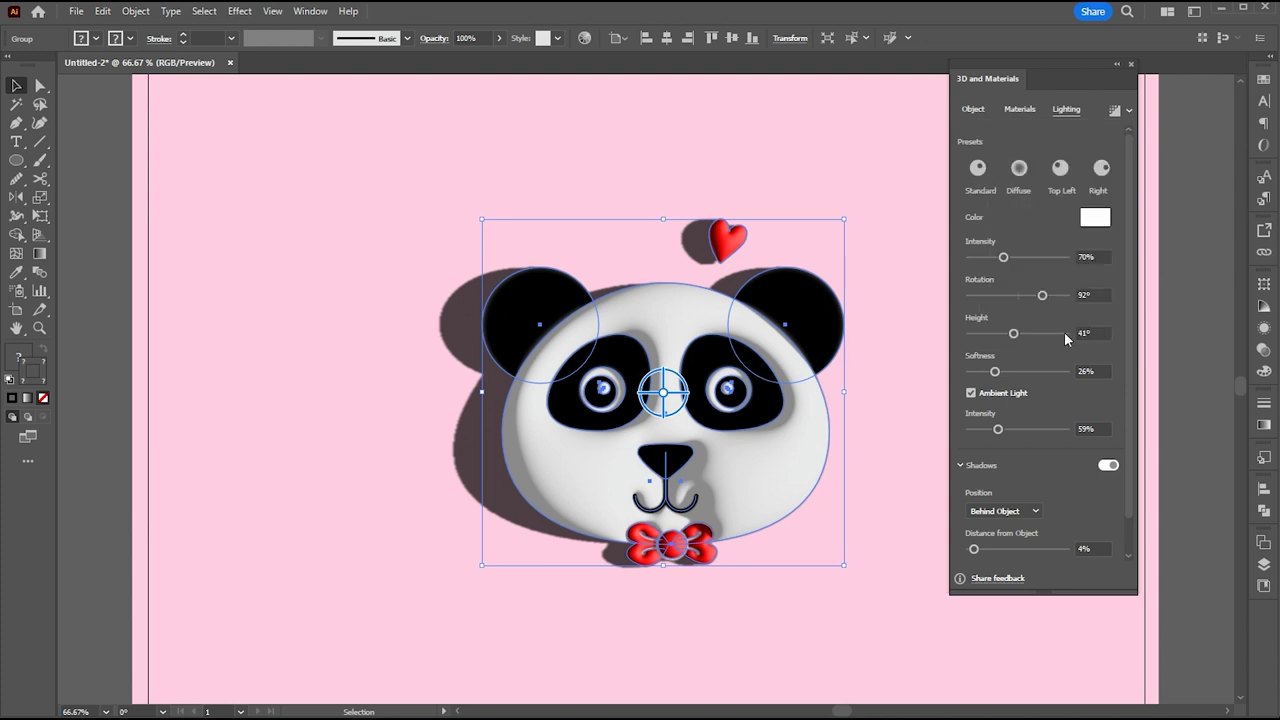
pyautogui.click(1115, 112)
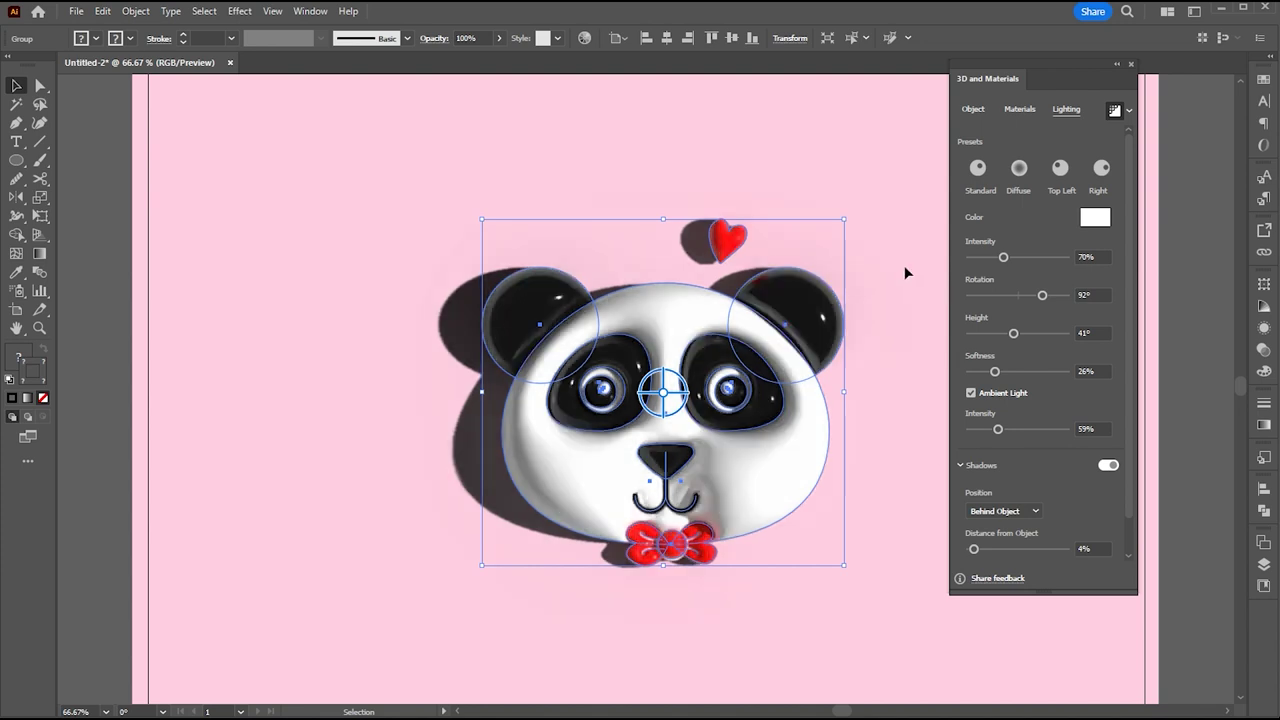
pyautogui.click(905, 270)
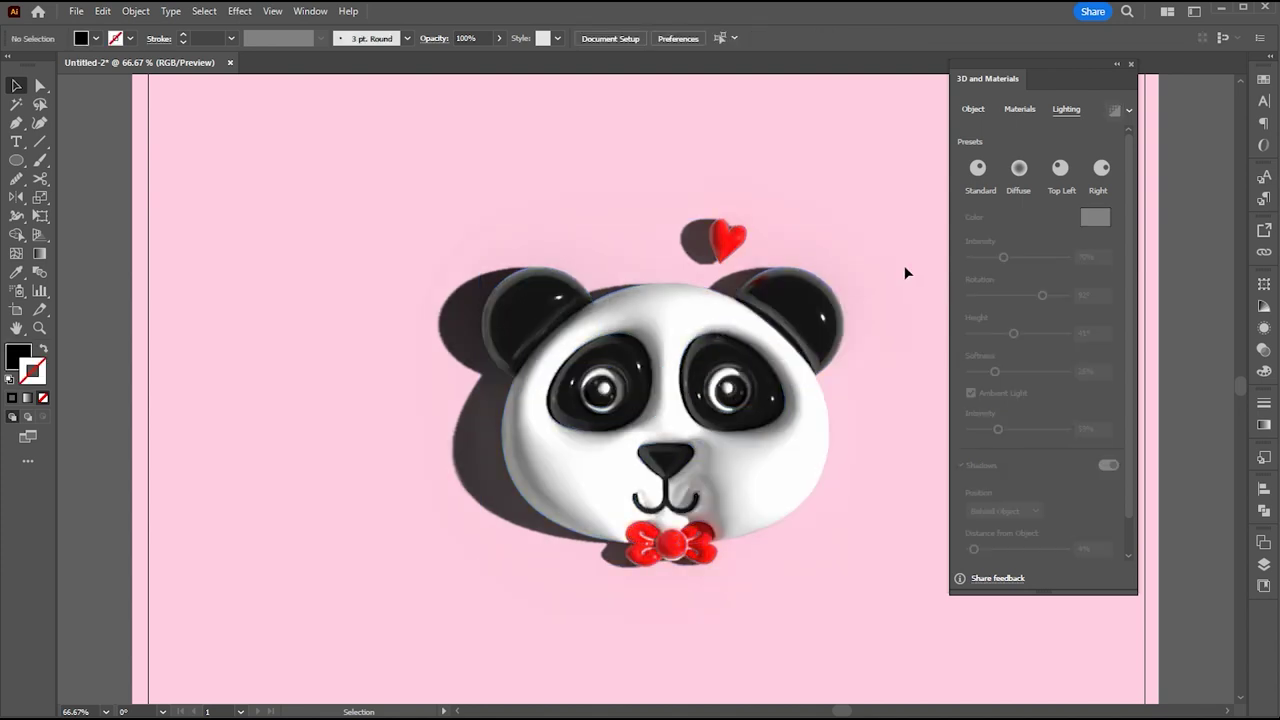
pyautogui.moveTo(1106, 77); pyautogui.dragTo(1166, 66)
pyautogui.click(1164, 64)
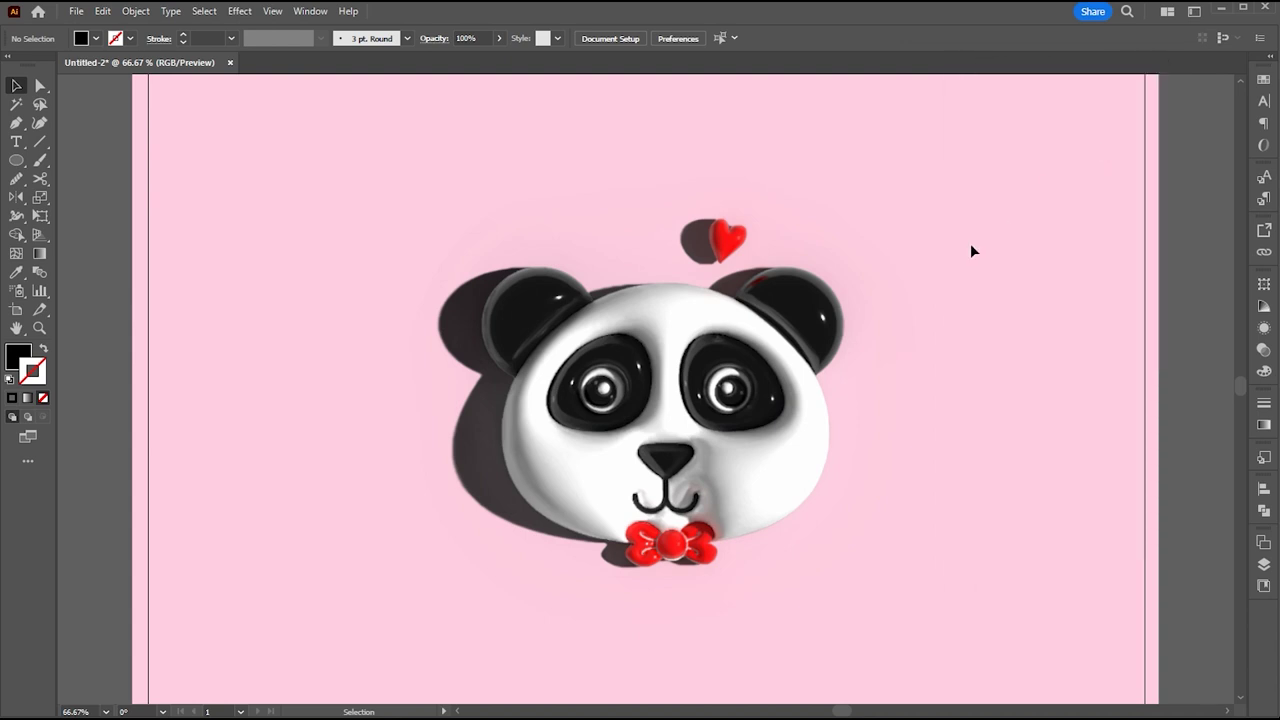